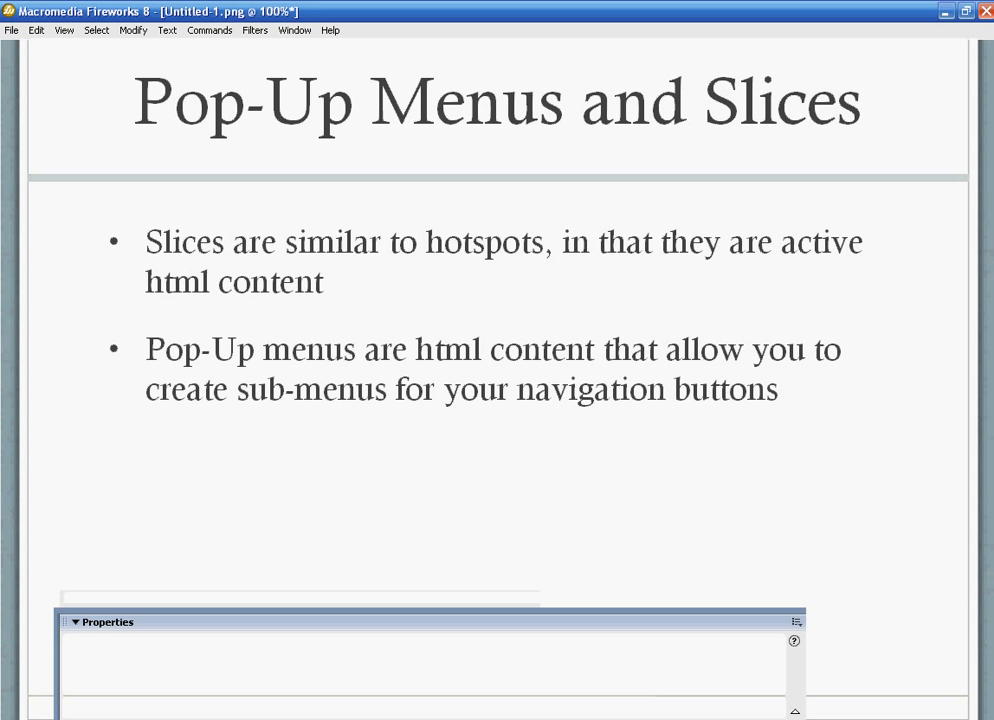
Return to the Fireworks document and toggle slice and hotspot visibility off and back on.
key("alt+Tab")
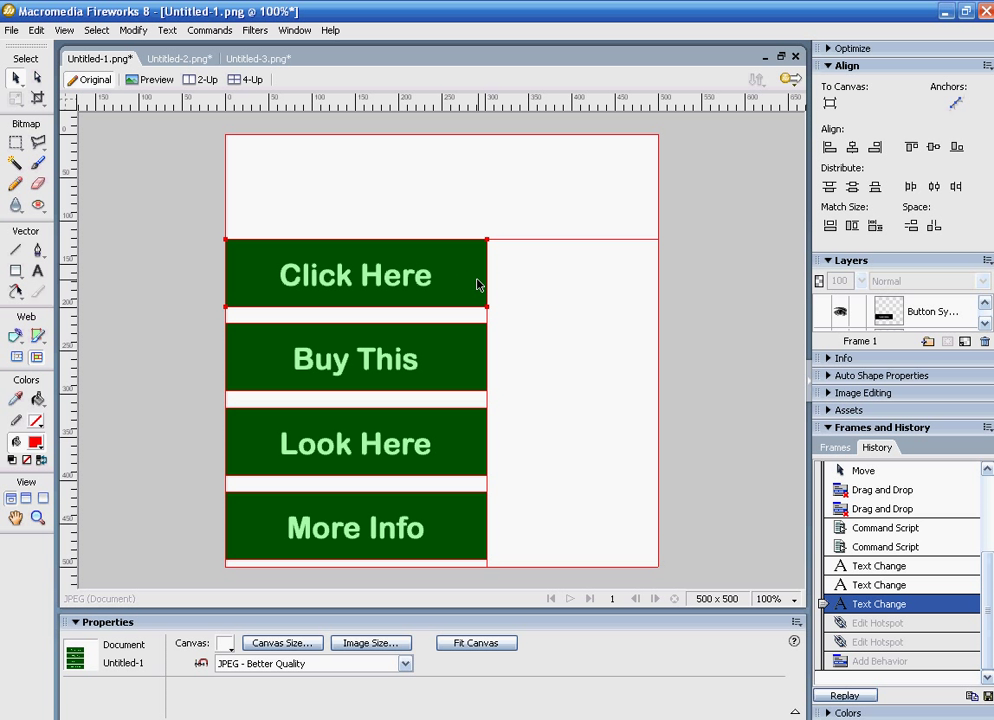
left_click(16, 357)
left_click(37, 357)
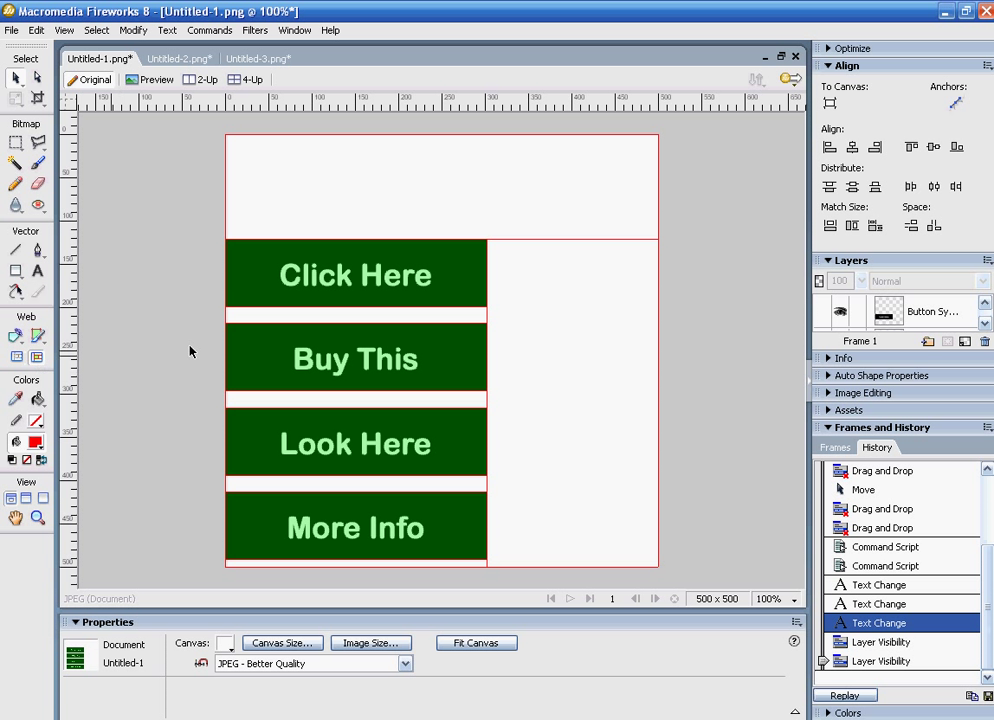
Inspect the Click Here, Buy This, Look Here and More Info buttons, then deselect them.
left_click(410, 270)
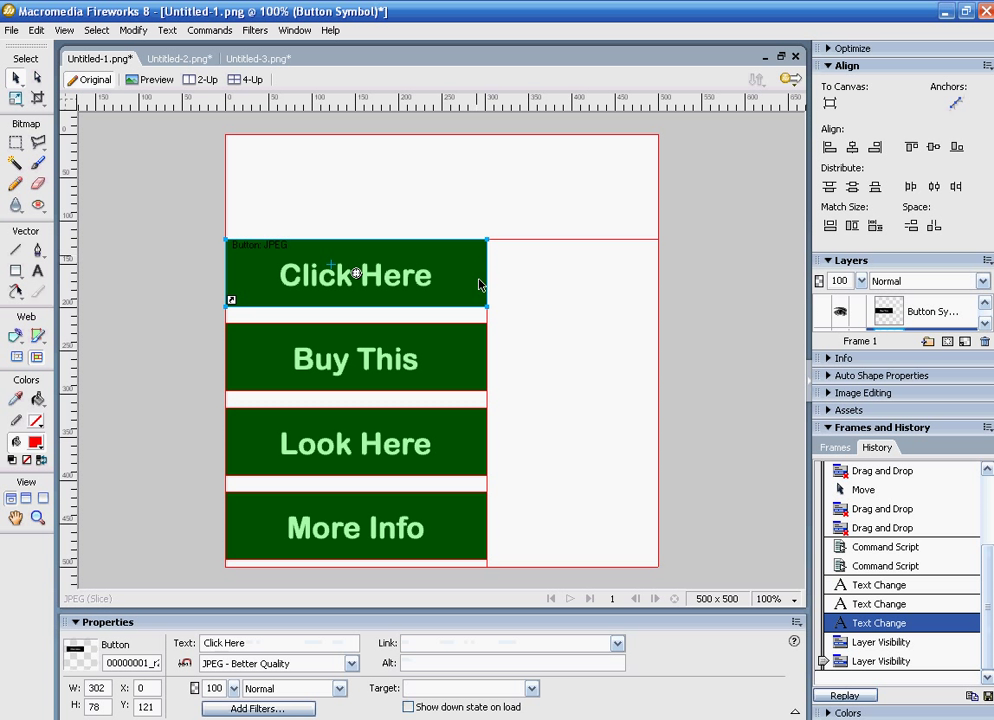
left_click(437, 370)
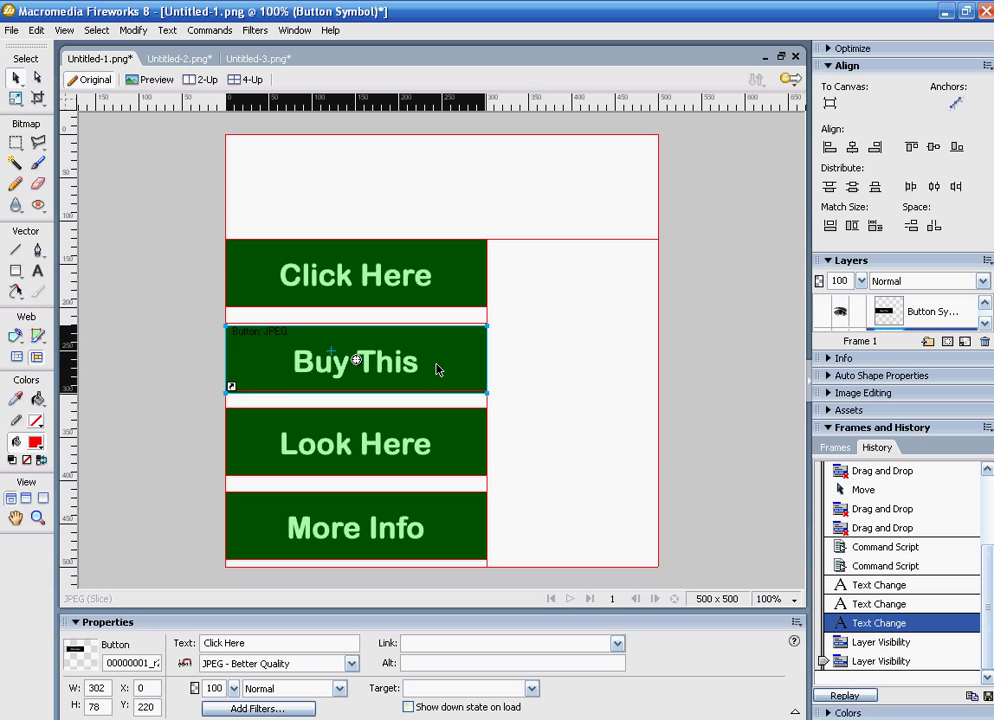
left_click(446, 439)
left_click(448, 535)
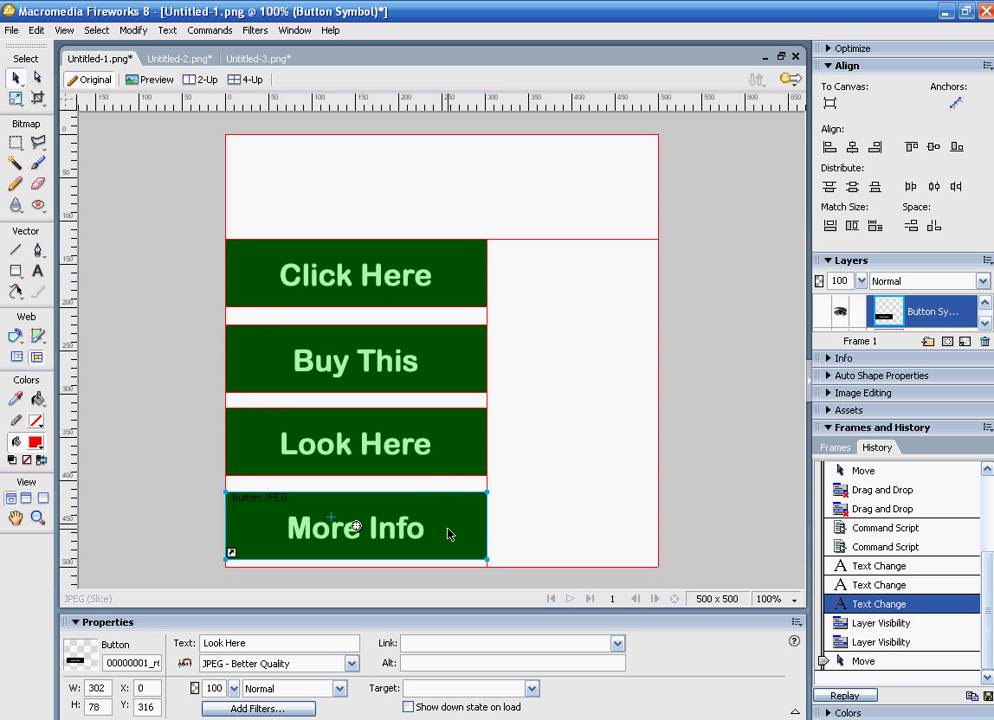
left_click(464, 287)
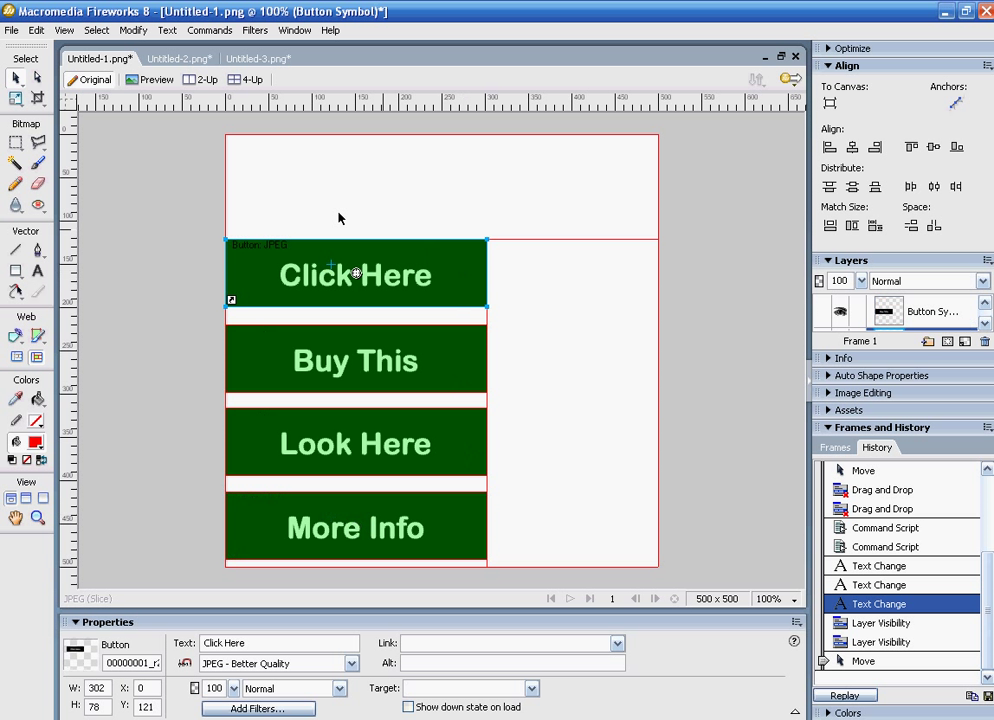
left_click(519, 290)
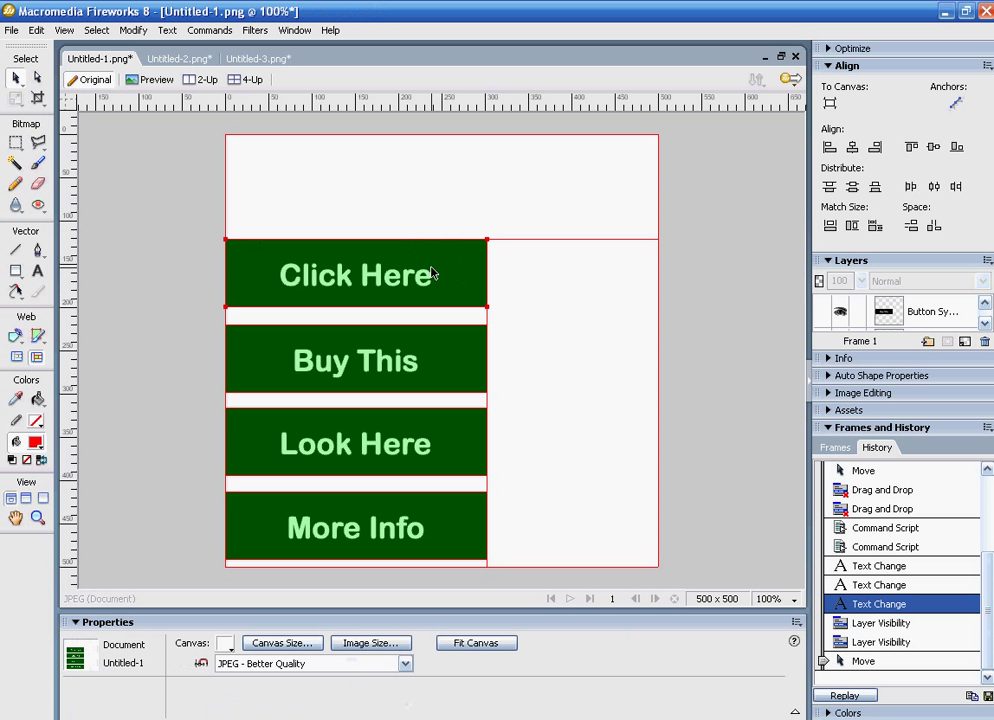
left_click(18, 274)
Draw a red rectangle above the buttons and type 'New Button' over it.
left_click(40, 288)
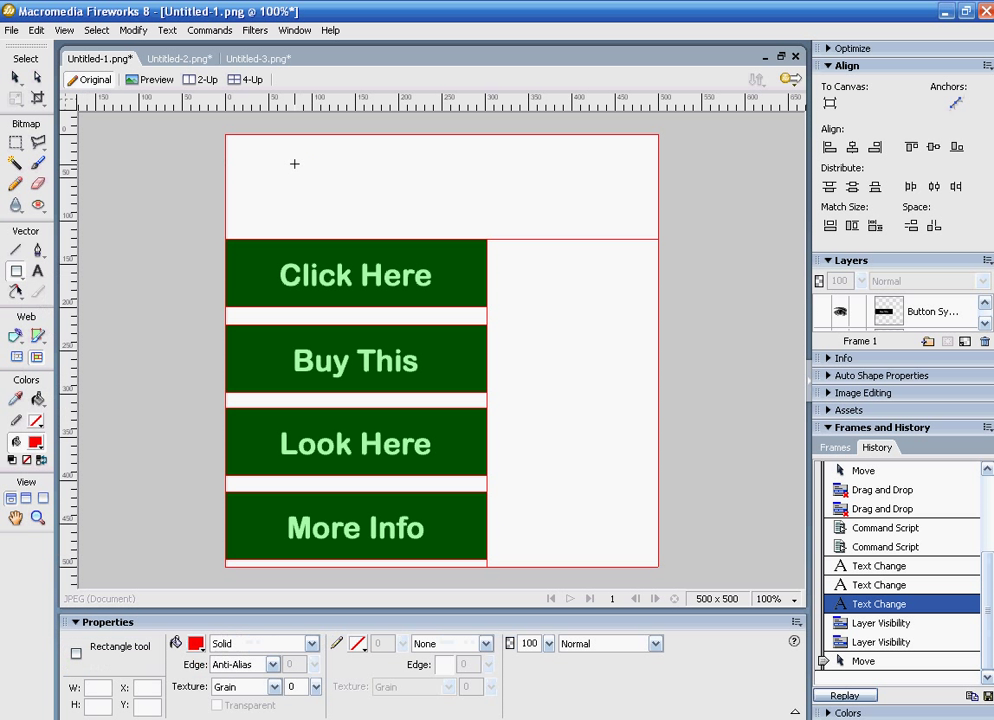
left_click_drag(294, 162, 530, 213)
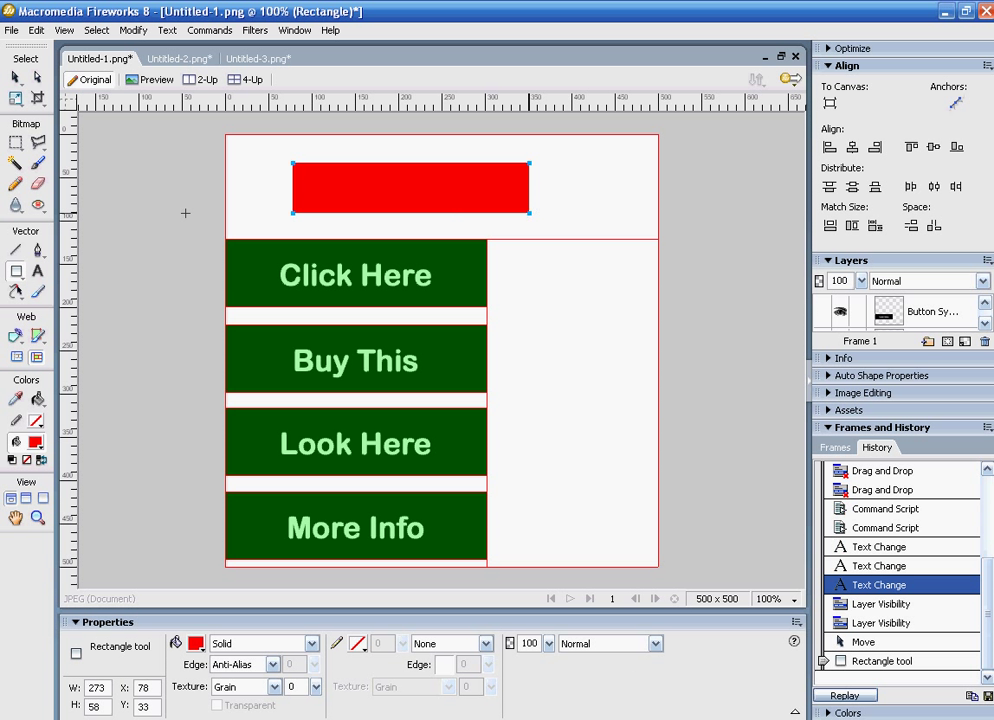
key("t")
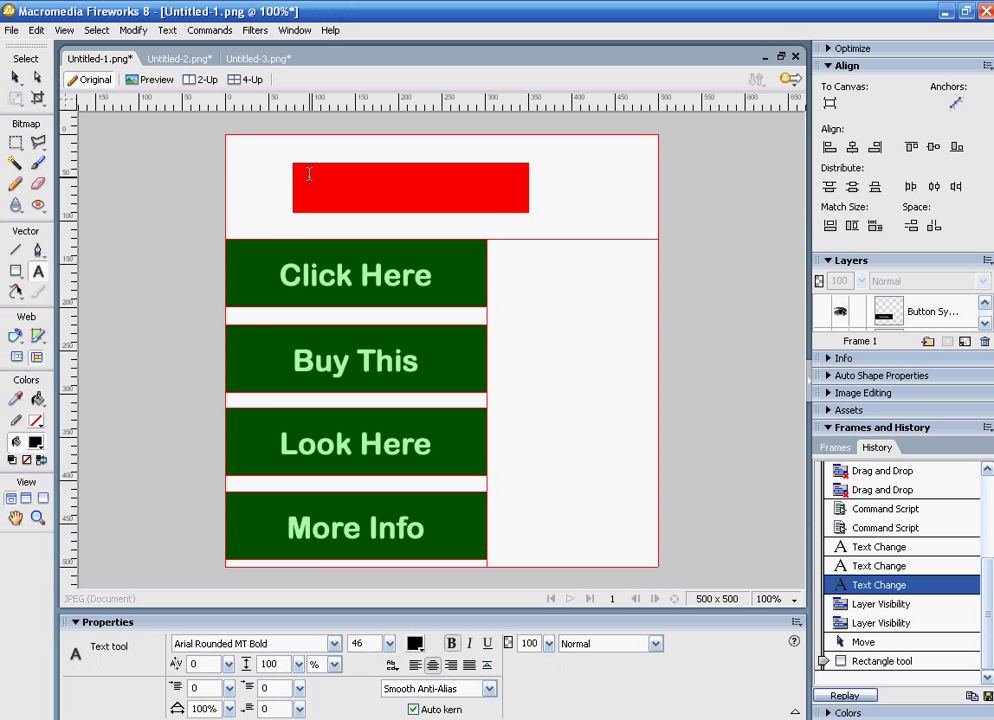
left_click_drag(311, 177, 515, 204)
type("New Buttons")
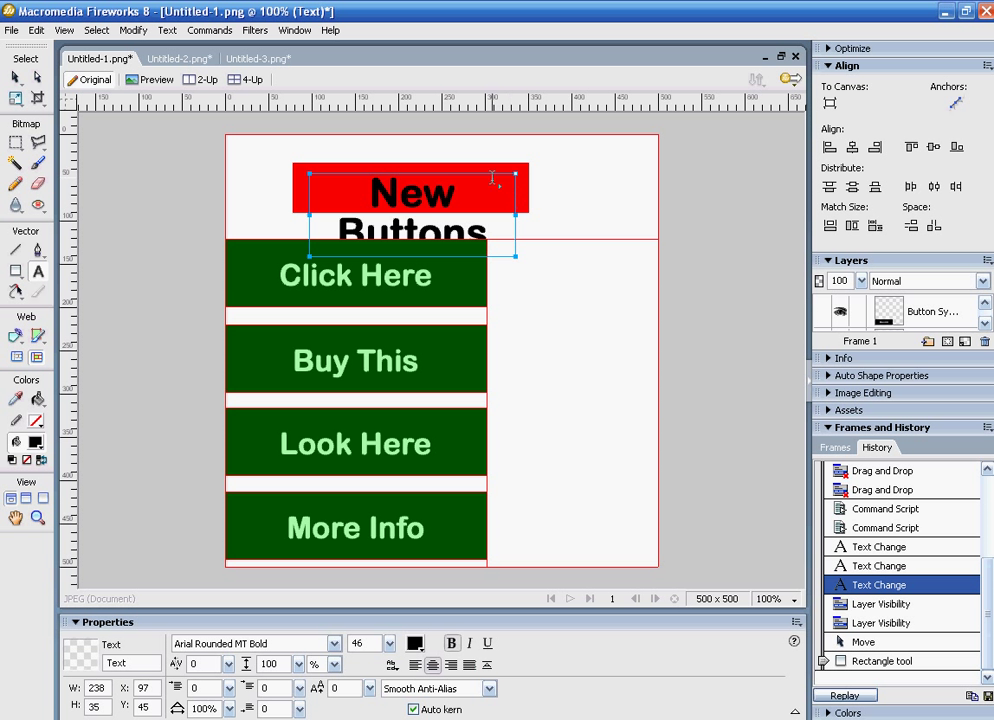
key("BackSpace")
Set the 'New Button' text to font size 30.
left_click_drag(478, 231, 264, 152)
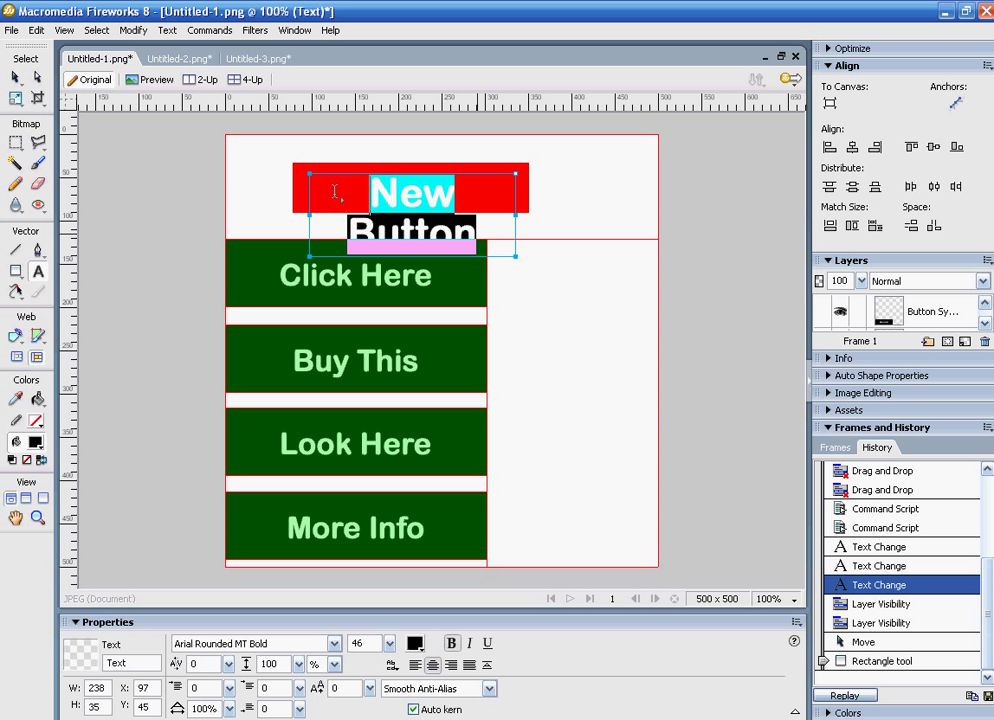
left_click_drag(390, 650, 396, 662)
left_click(447, 200)
key("ctrl+a")
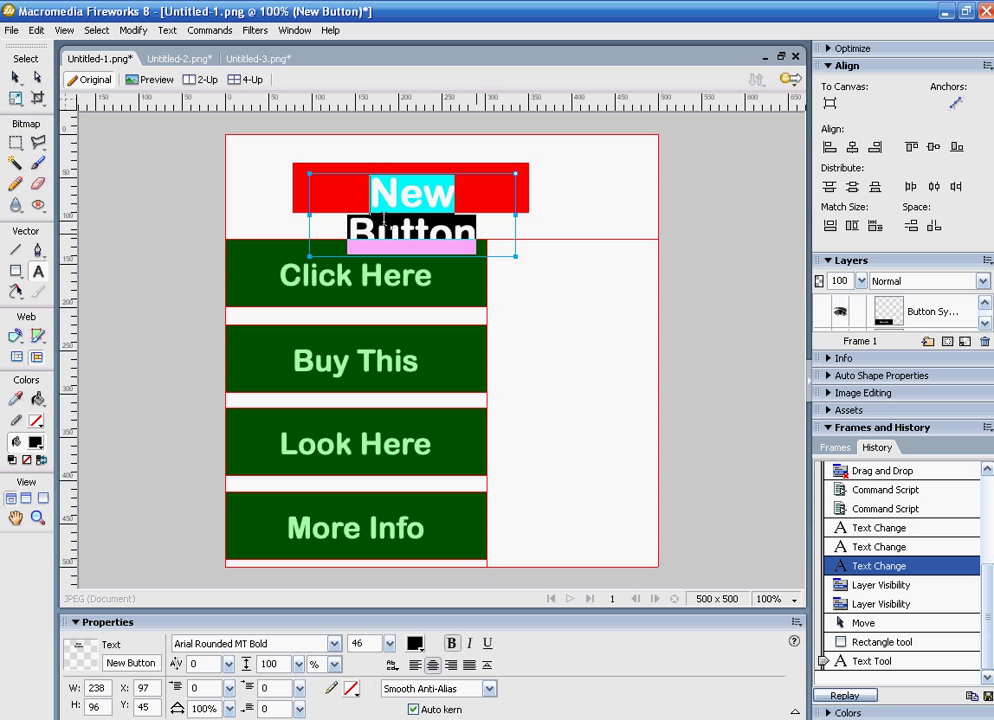
key("Escape")
left_click_drag(476, 233, 368, 185)
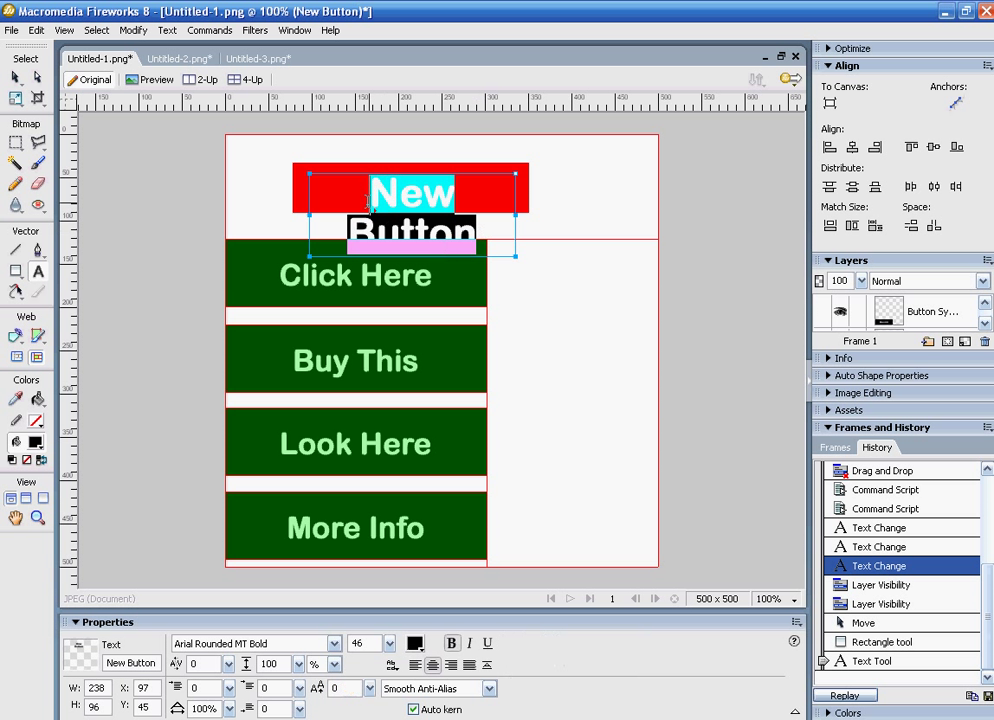
double_click(360, 643)
type("30")
key("Return")
key("Escape")
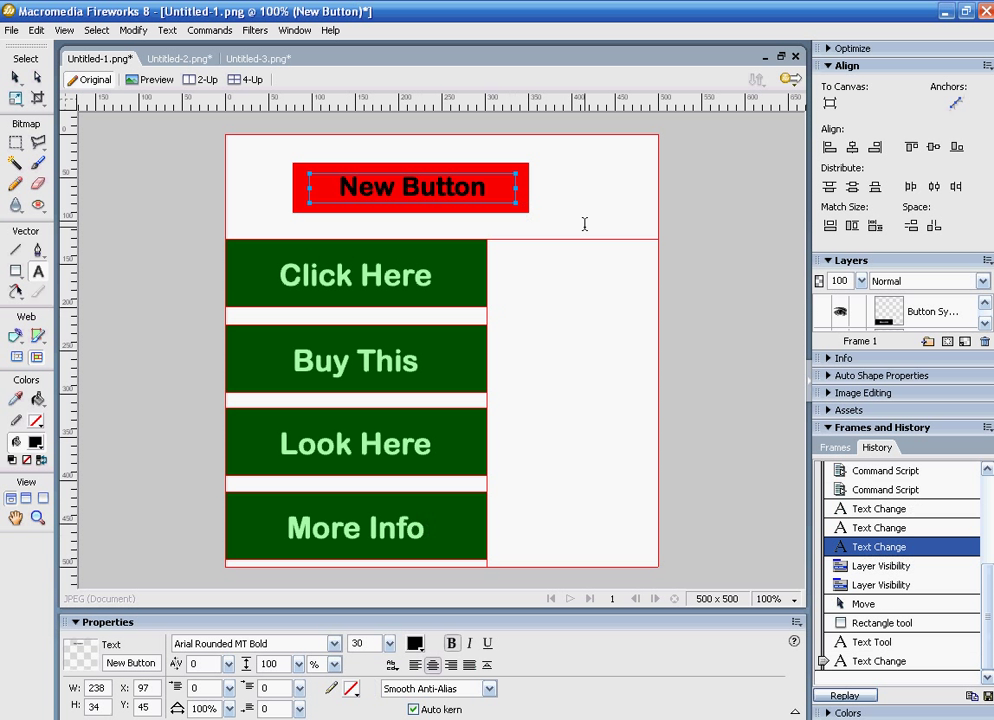
Group the red bar with its 'New Button' label and nudge the group up-left to X 65, Y 25.
left_click(15, 77)
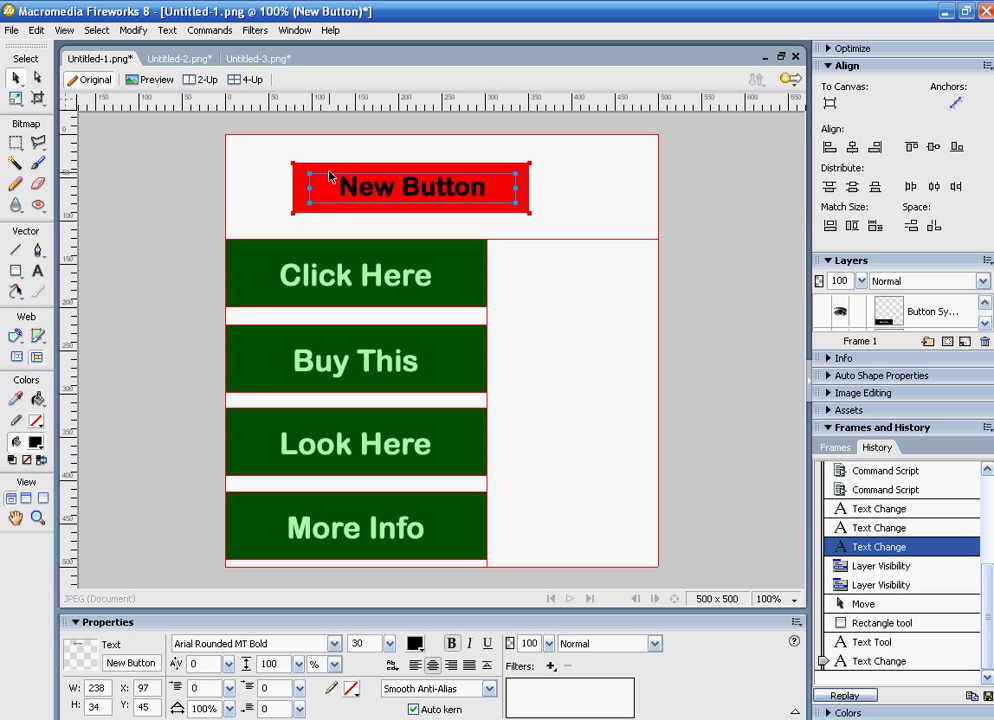
left_click(326, 203, "shift")
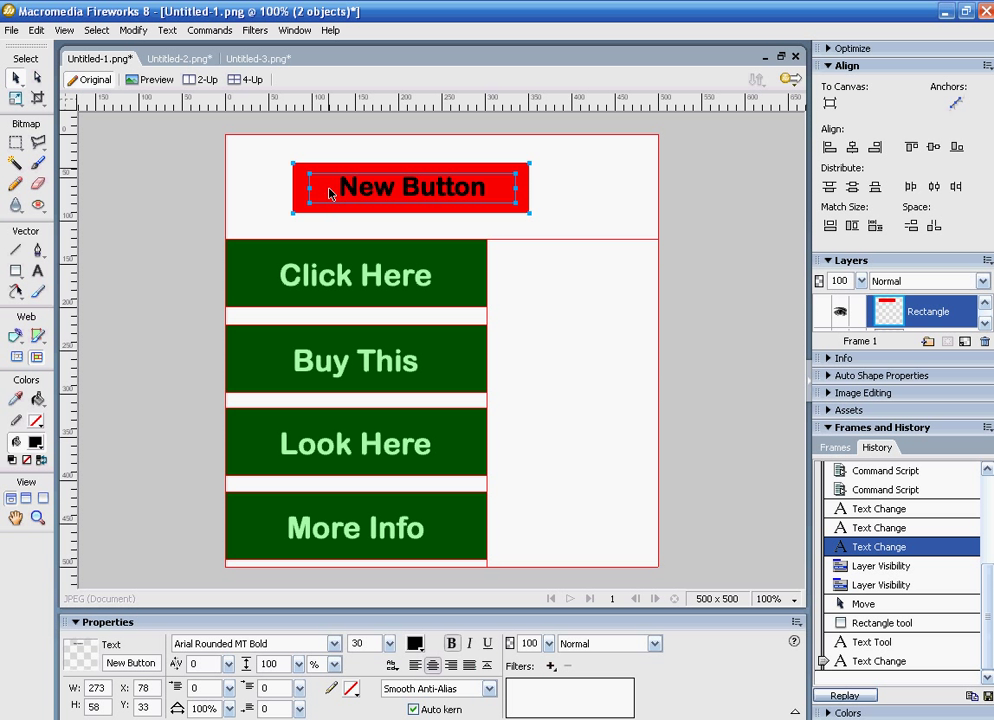
right_click(331, 198)
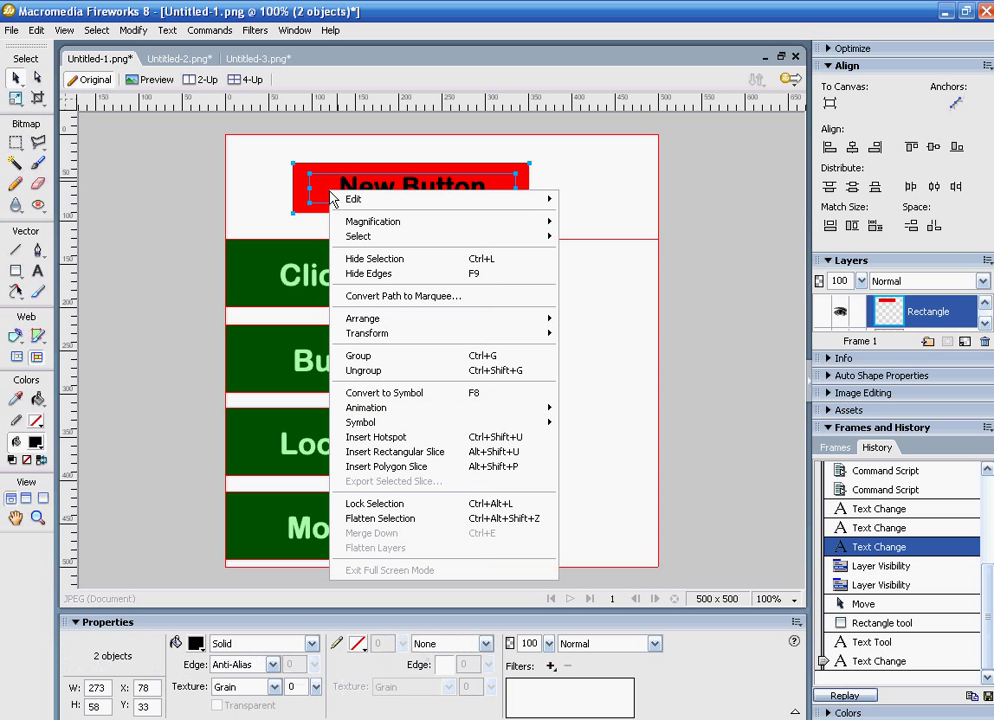
left_click(372, 356)
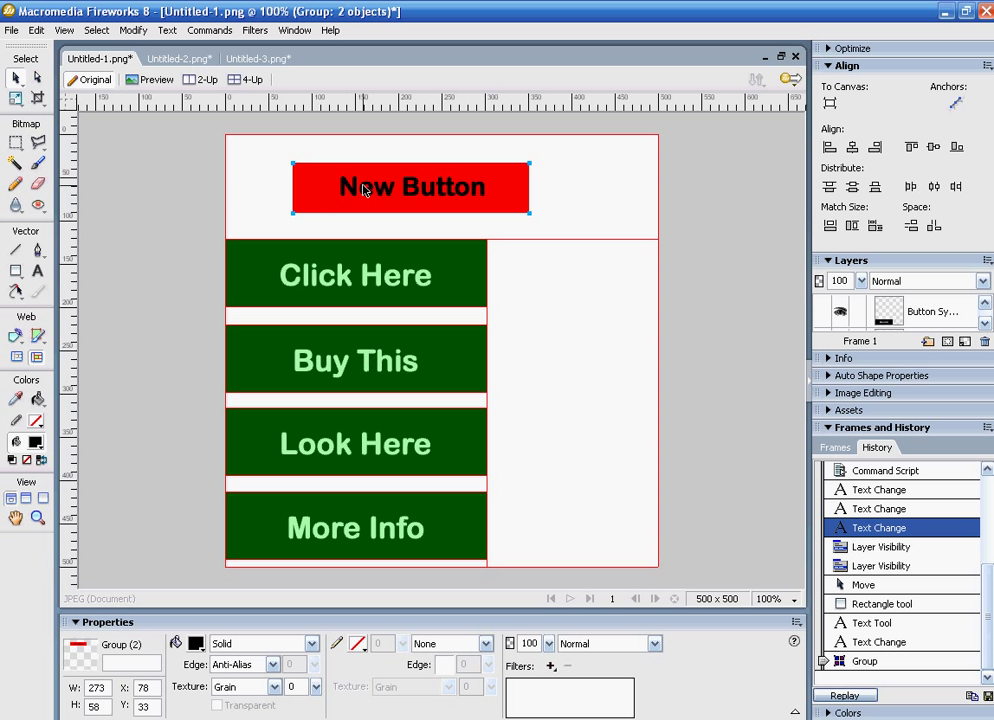
left_click_drag(313, 200, 300, 187)
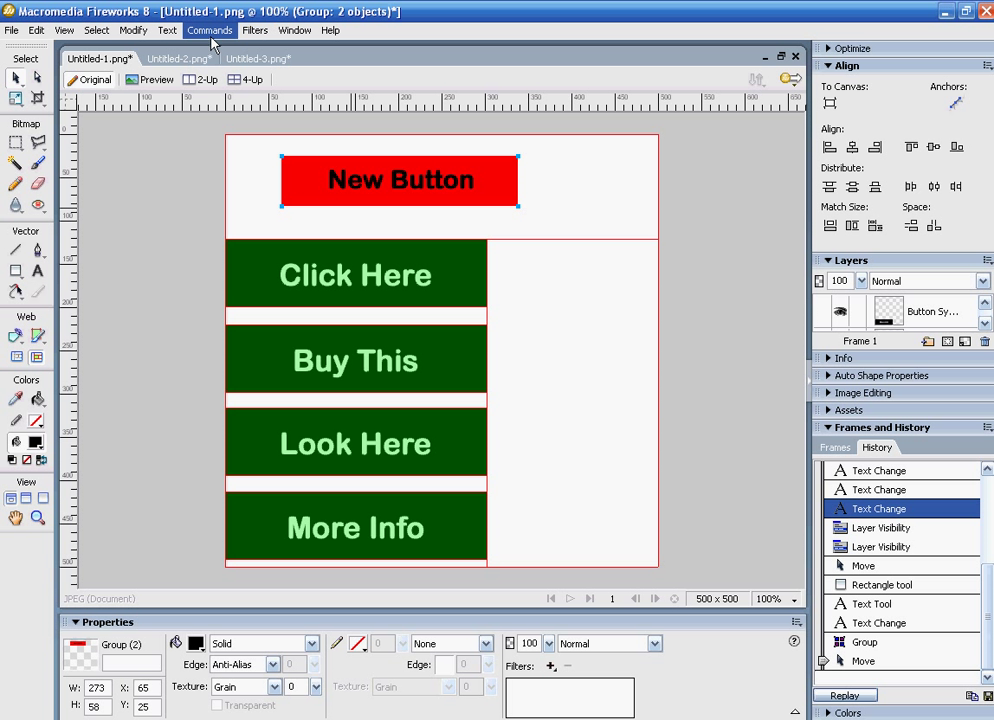
left_click(35, 30)
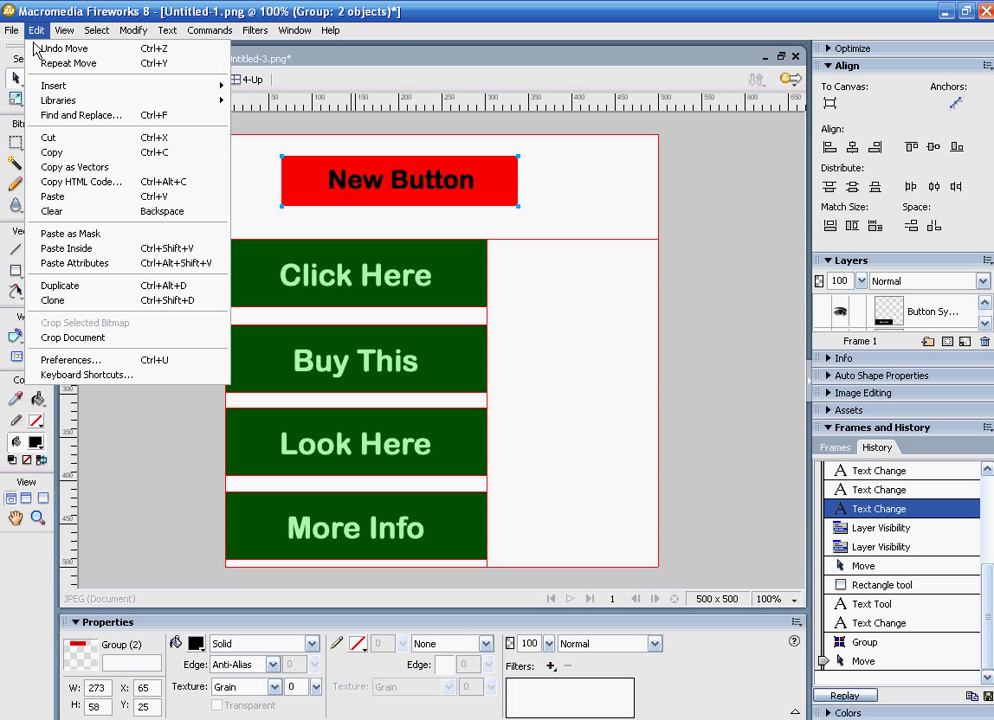
Insert a 273 × 58 JPEG slice over the New Button group at X 65, Y 25.
mouse_move(47, 87)
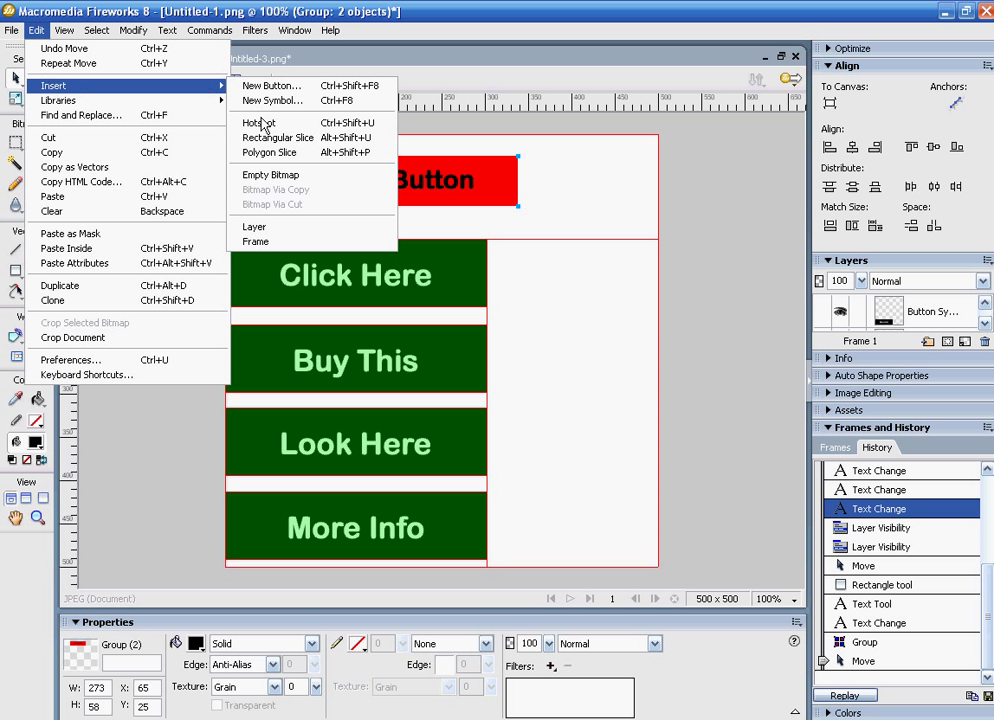
key("Escape")
key("Escape")
key("alt+shift+u")
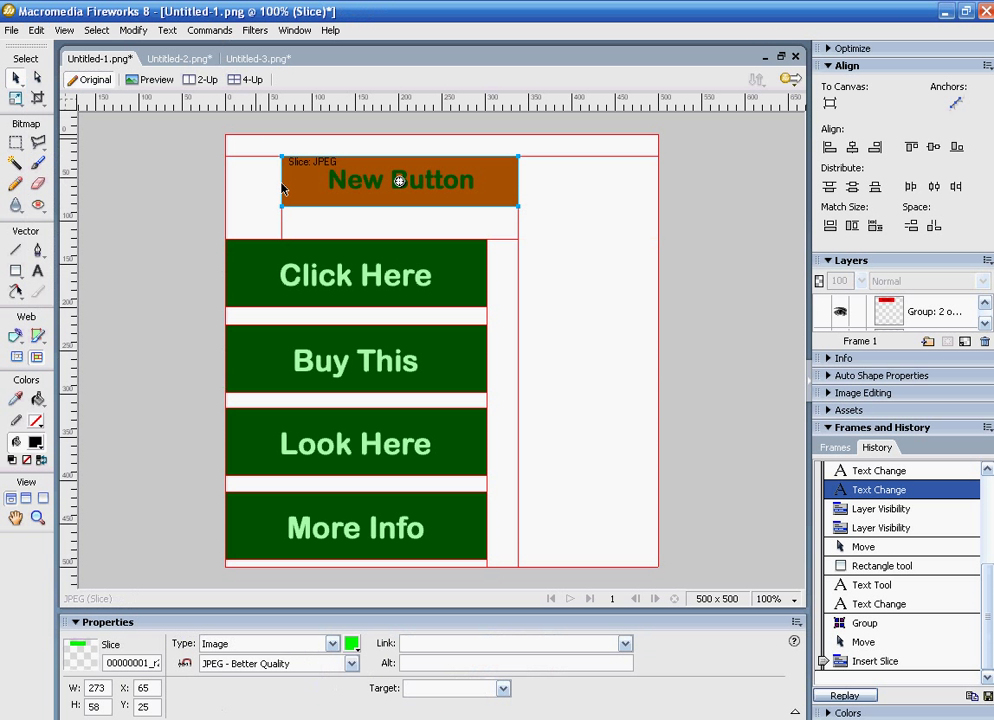
left_click(530, 227)
left_click(477, 193)
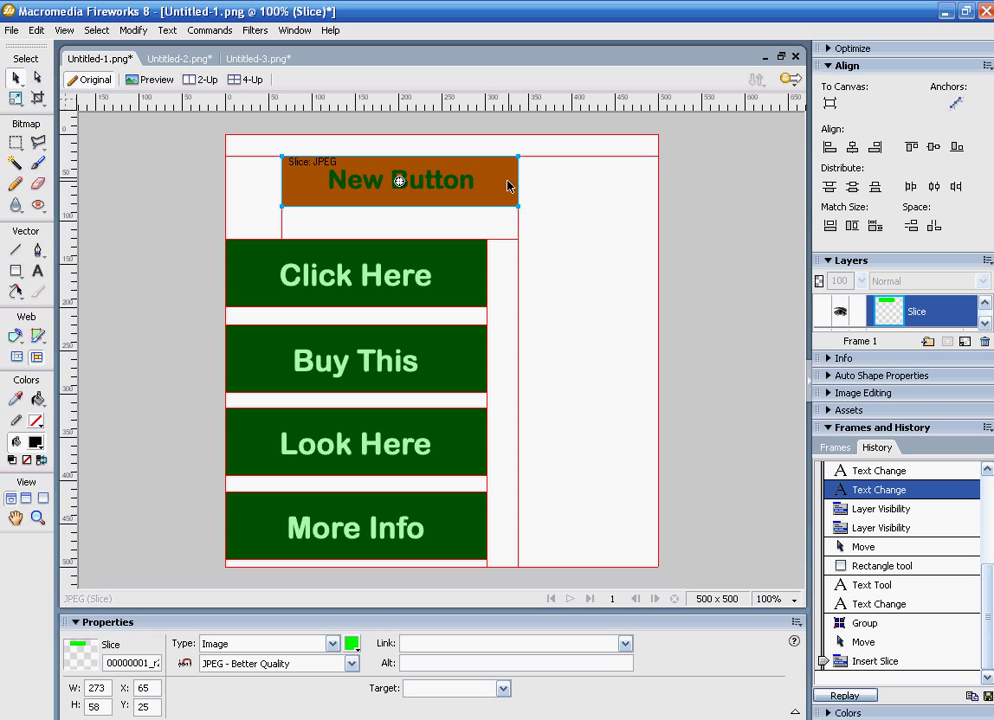
left_click(552, 350)
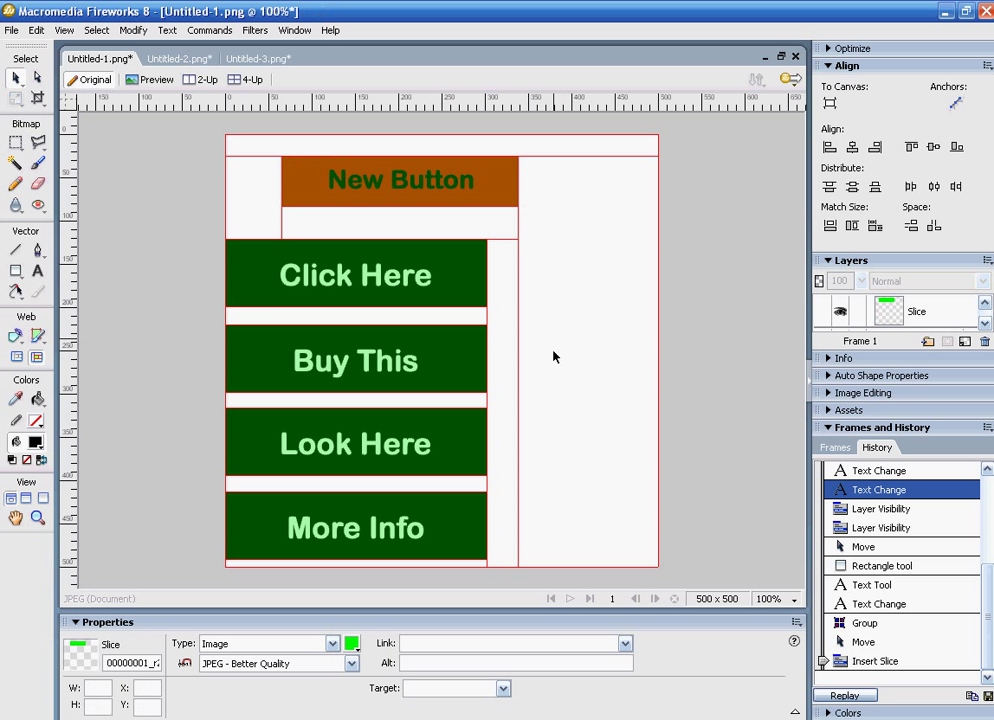
left_click(437, 373)
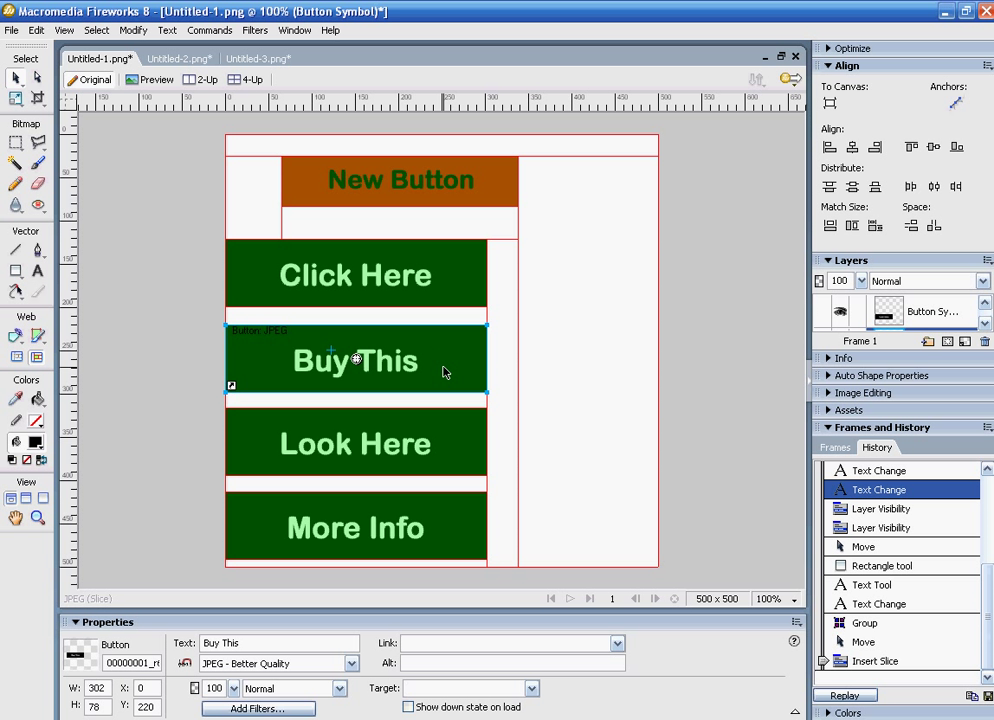
Select the Buy This button and add a pop-up menu to it from Modify > Pop-up Menu.
left_click(448, 300)
left_click(448, 367)
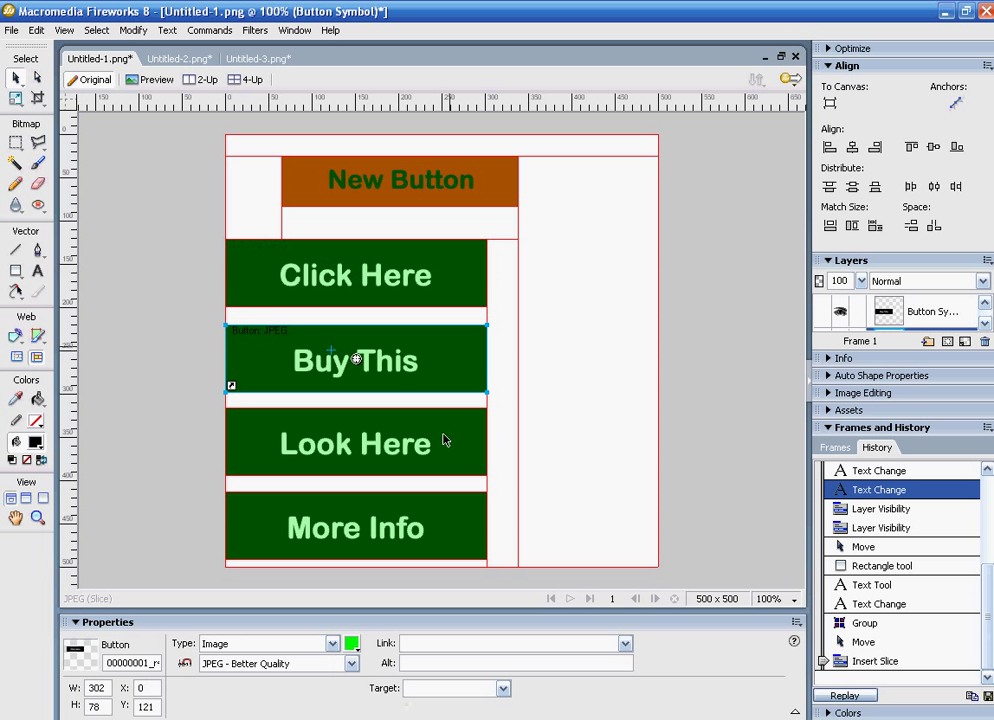
left_click(455, 532)
left_click(459, 437)
left_click(472, 357)
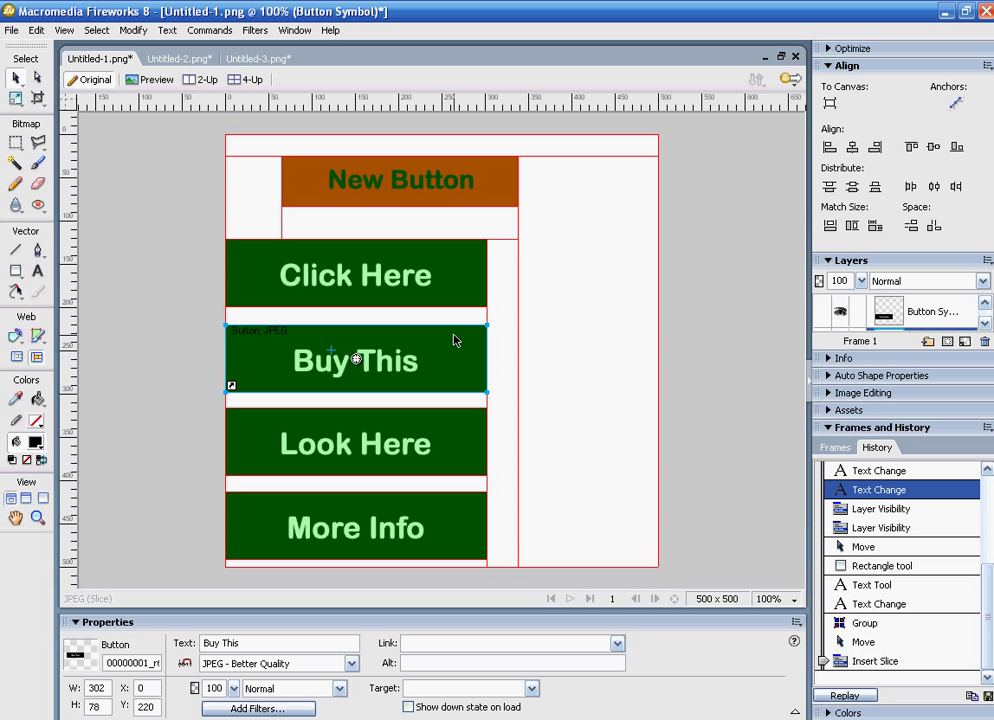
left_click(141, 36)
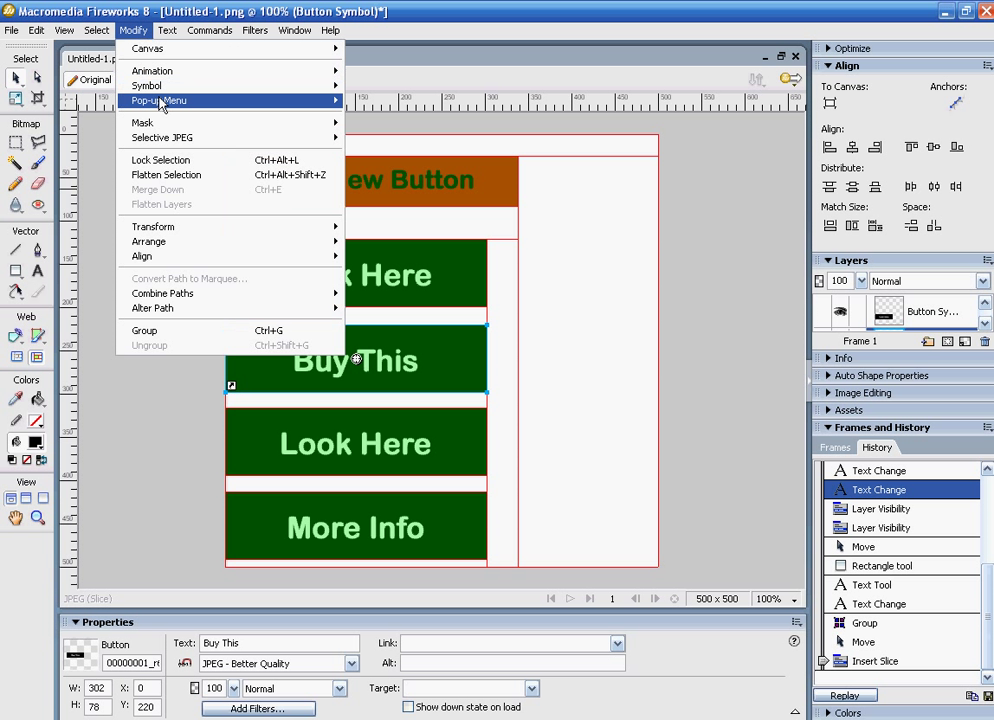
mouse_move(166, 100)
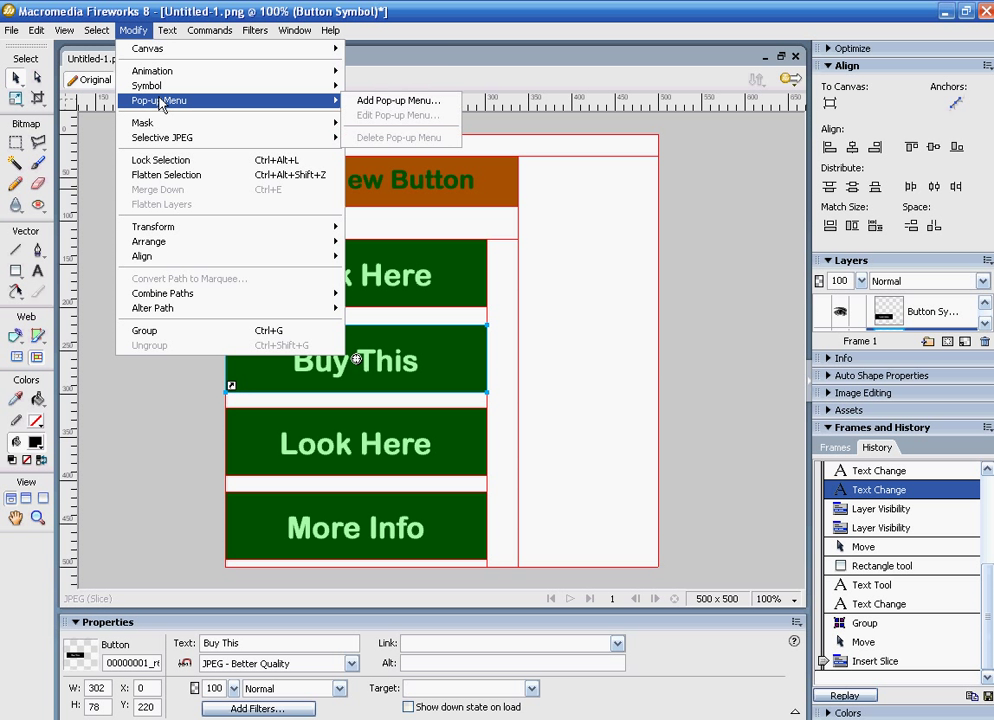
left_click(370, 103)
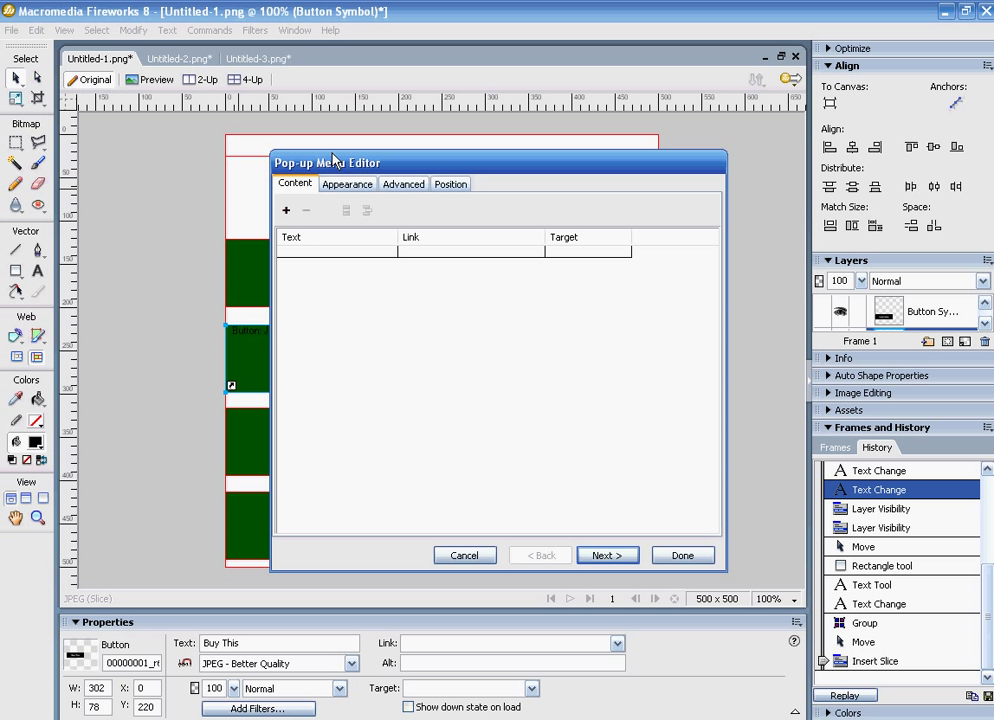
Enter Clothing, shirt, pants and socks as the first pop-up menu entries.
left_click(309, 253)
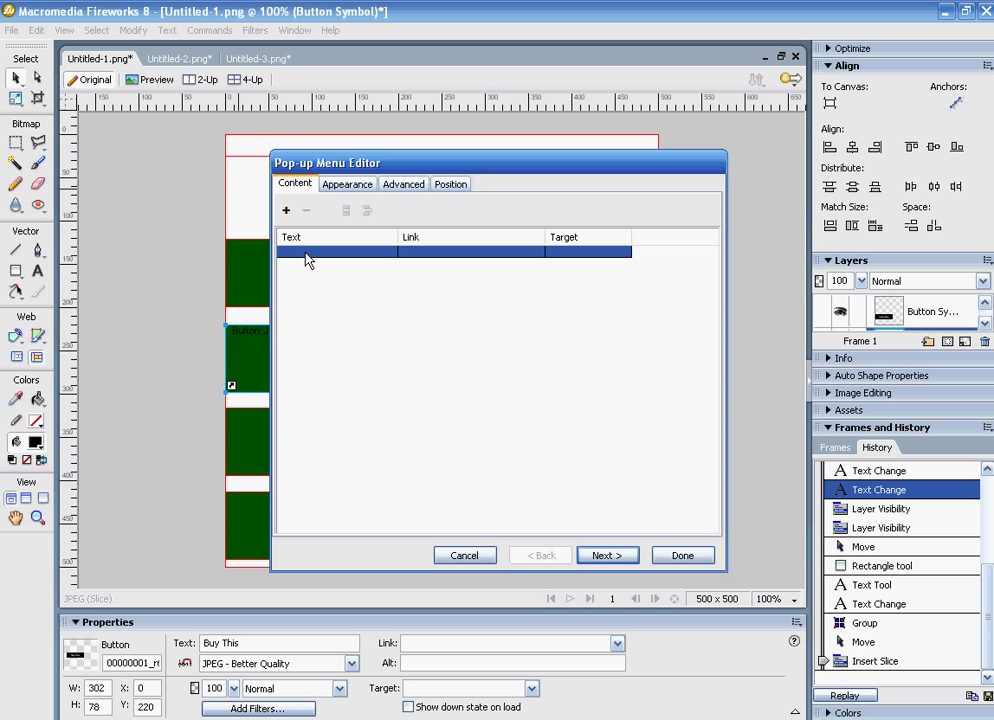
left_click(306, 251)
type("Clothing")
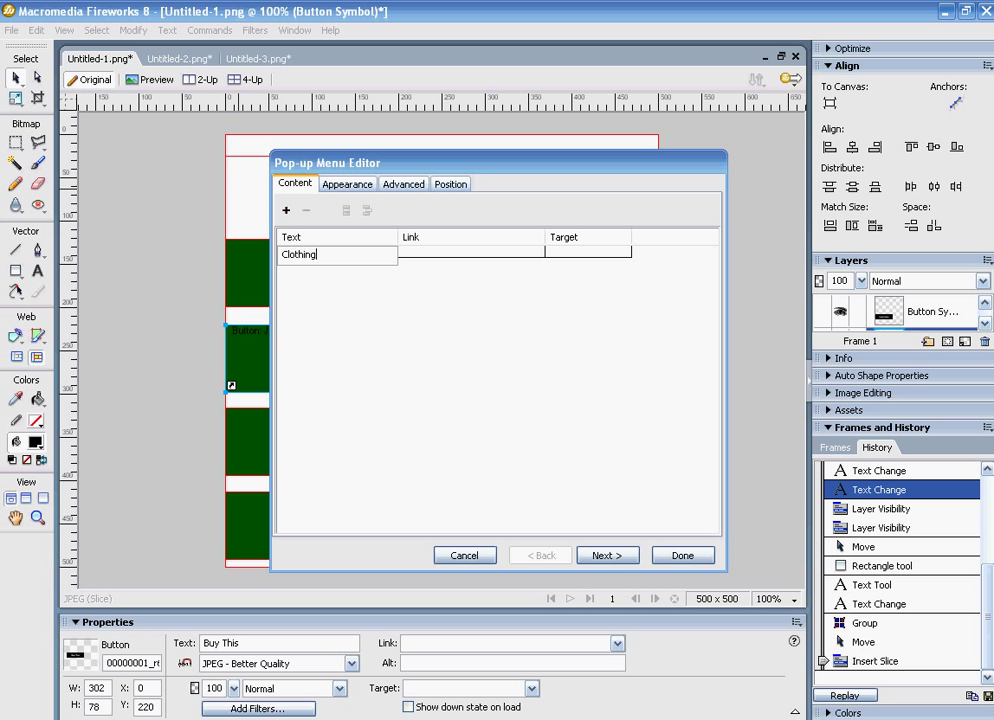
double_click(309, 258)
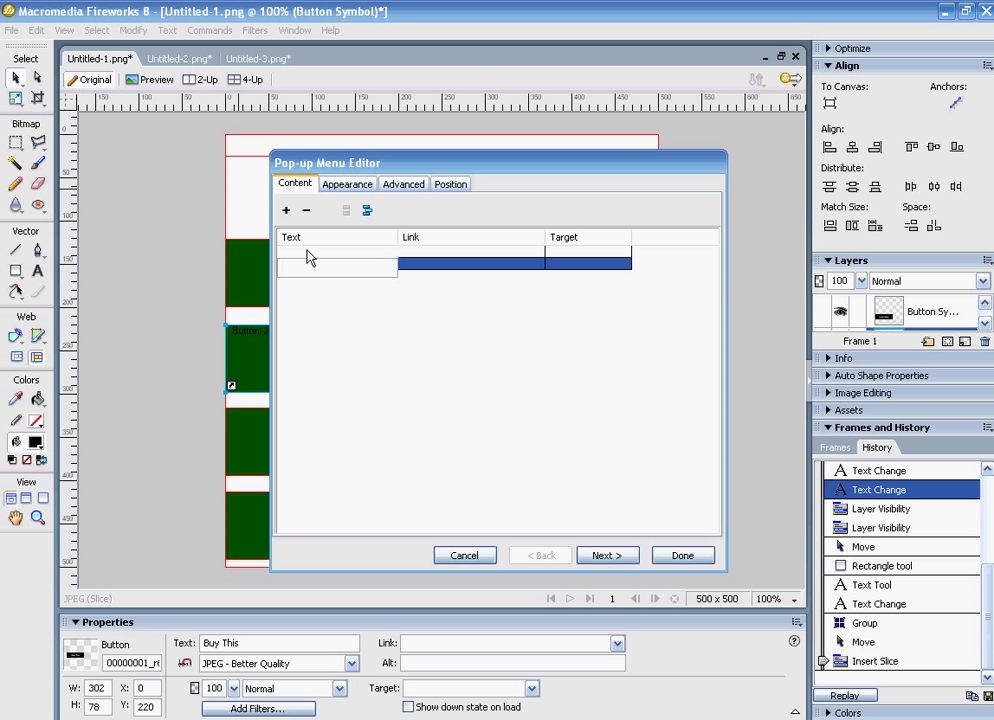
type("shor")
key("BackSpace")
key("BackSpace")
key("BackSpace")
key("BackSpace")
double_click(309, 258)
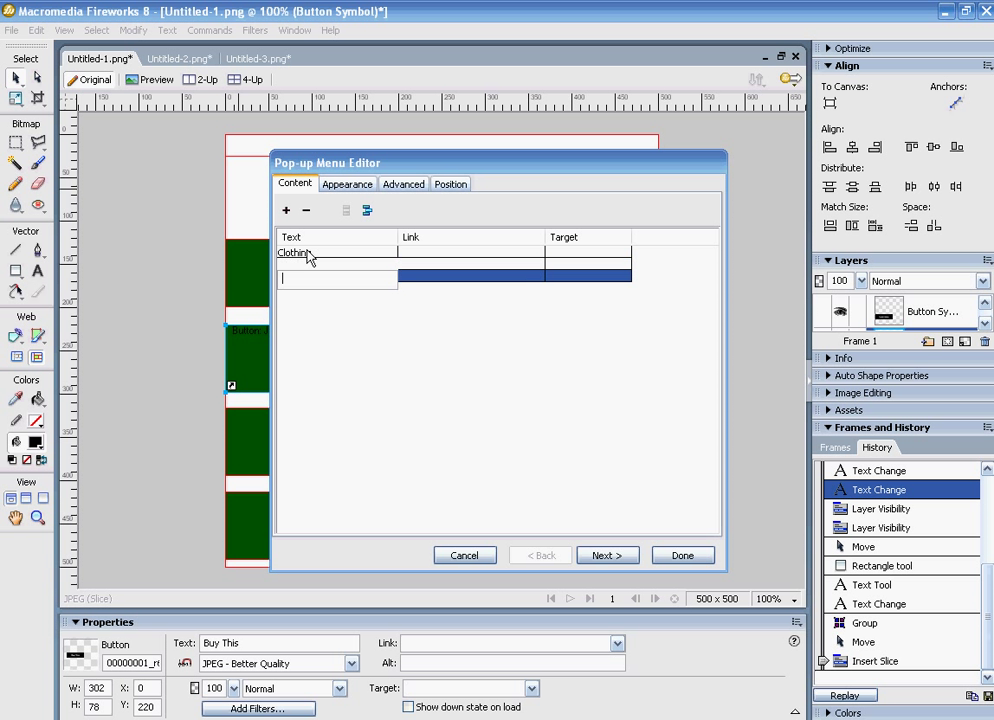
type("pal")
type("nt")
type("s")
key("Return")
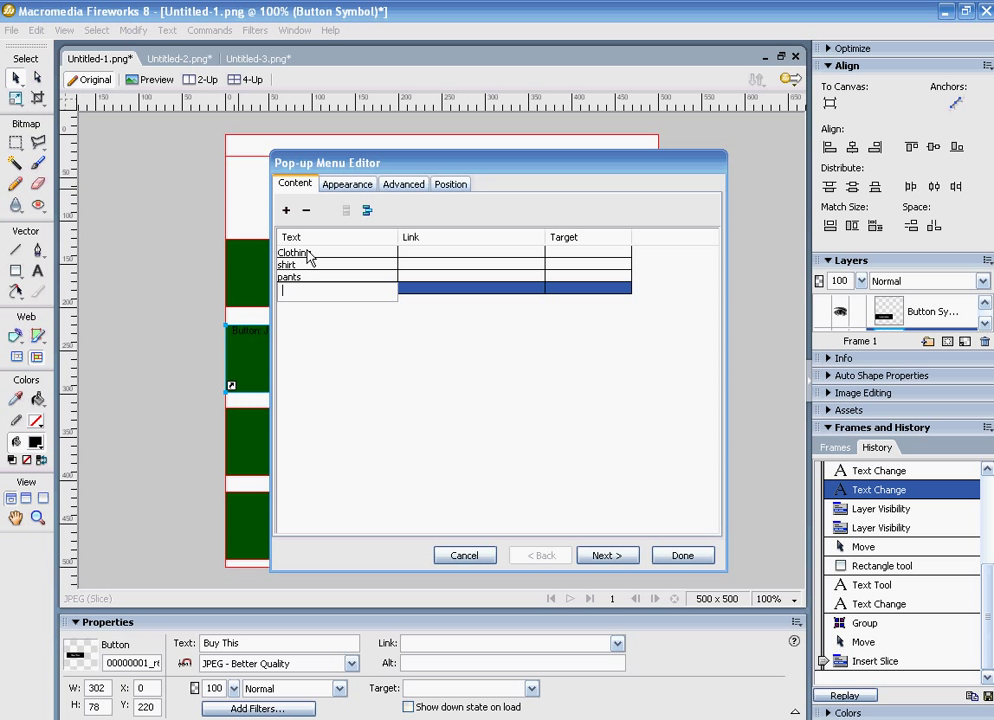
type("socks")
key("Return")
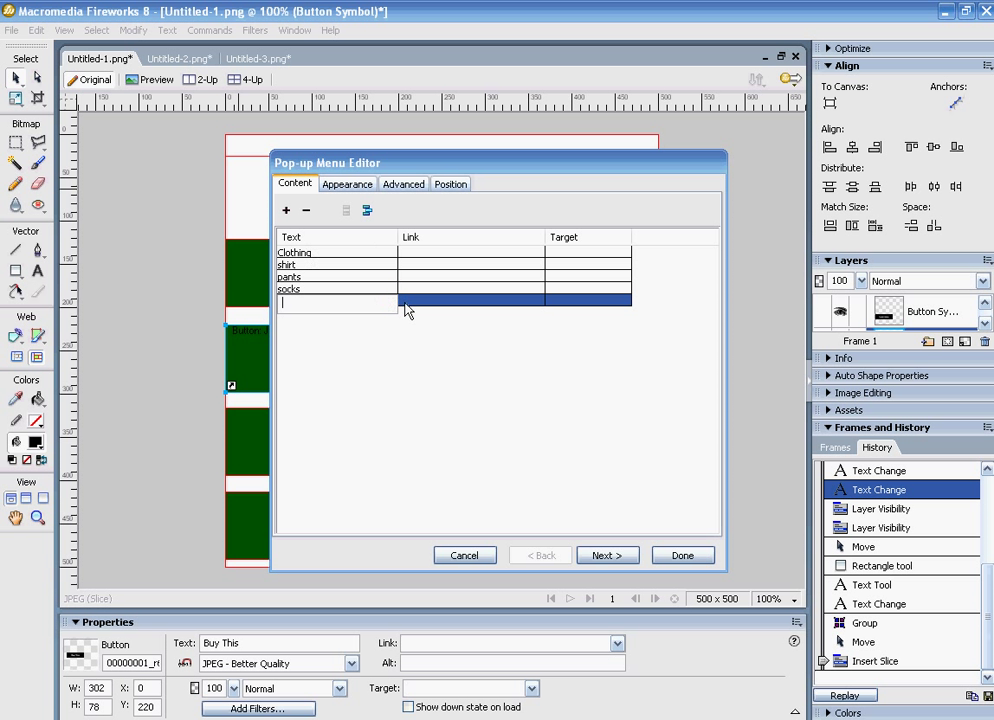
Indent shirt, pants and socks as subitems under Clothing.
left_click(395, 333)
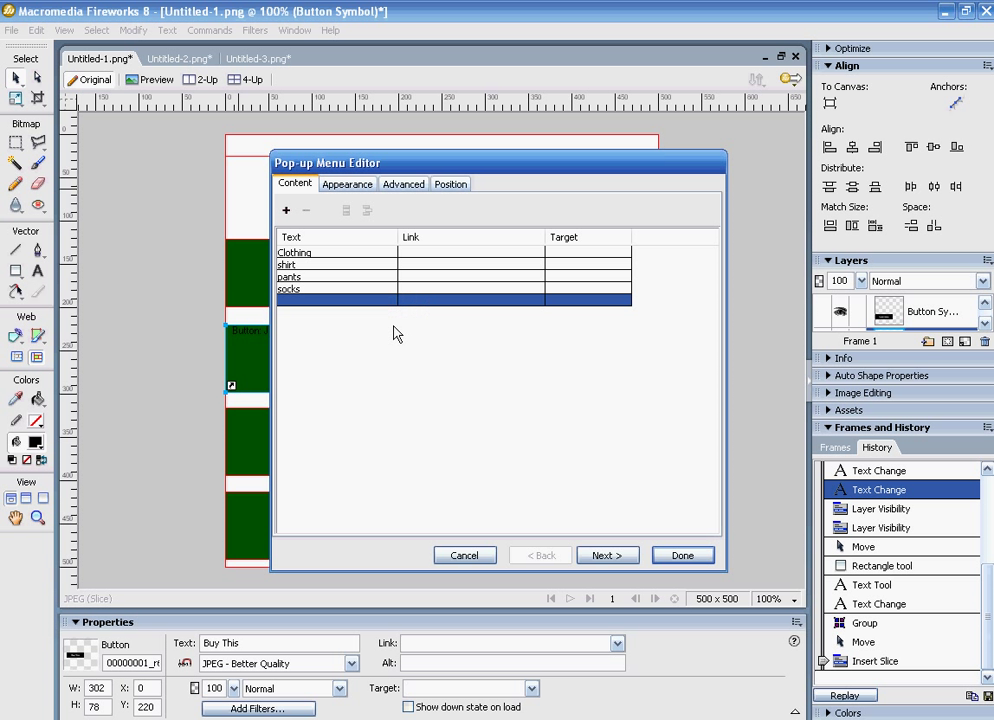
left_click(286, 211)
left_click(286, 211)
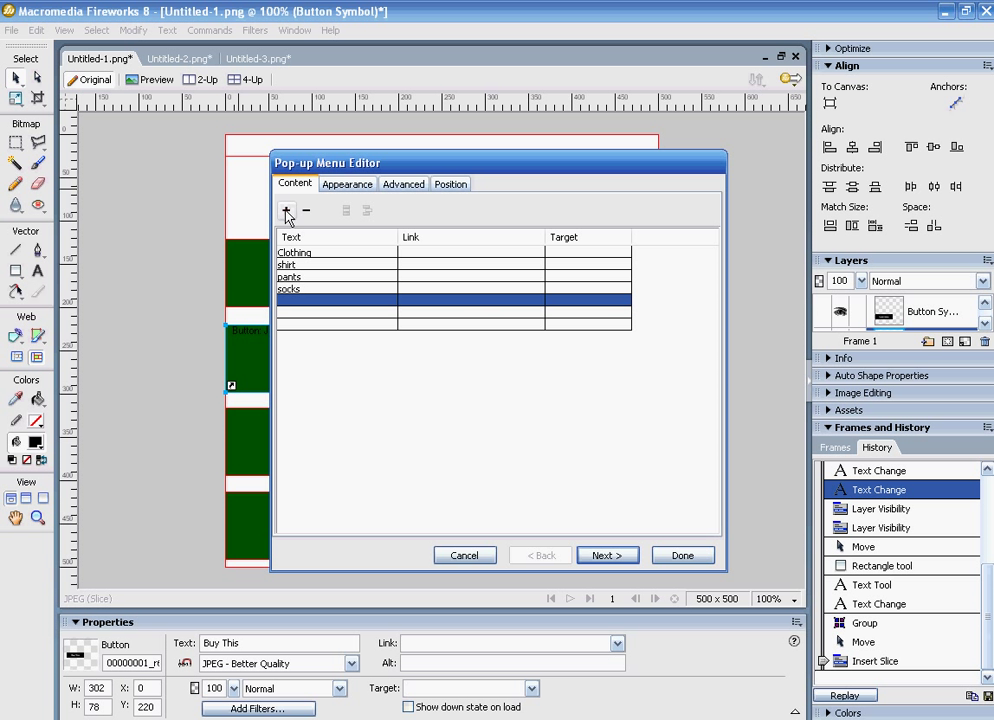
left_click(323, 266)
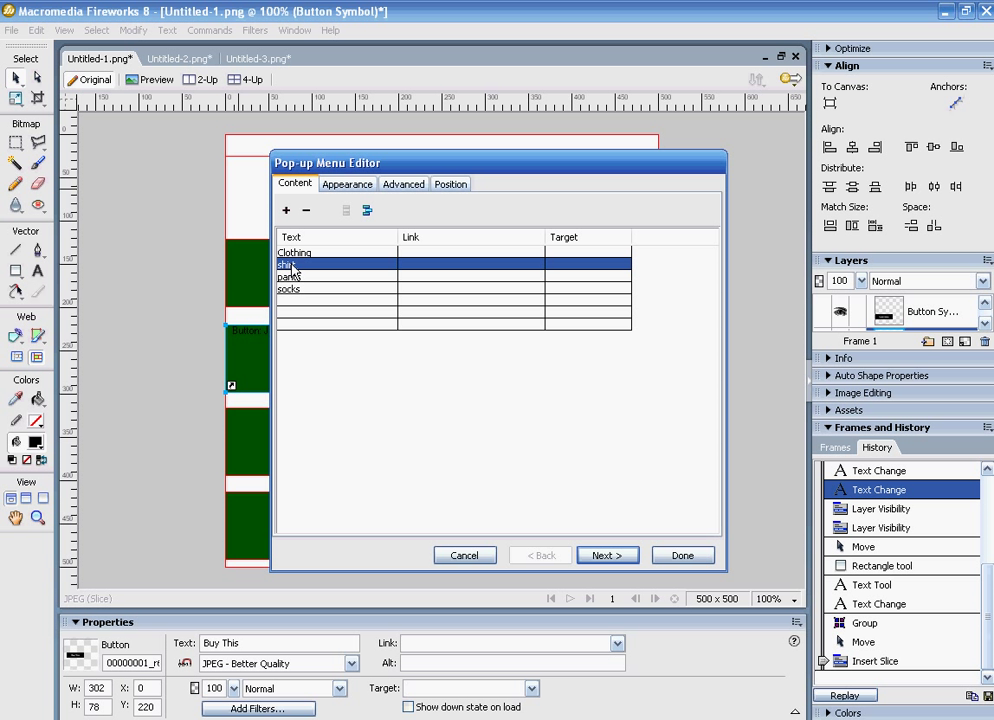
left_click(368, 212)
left_click(340, 277)
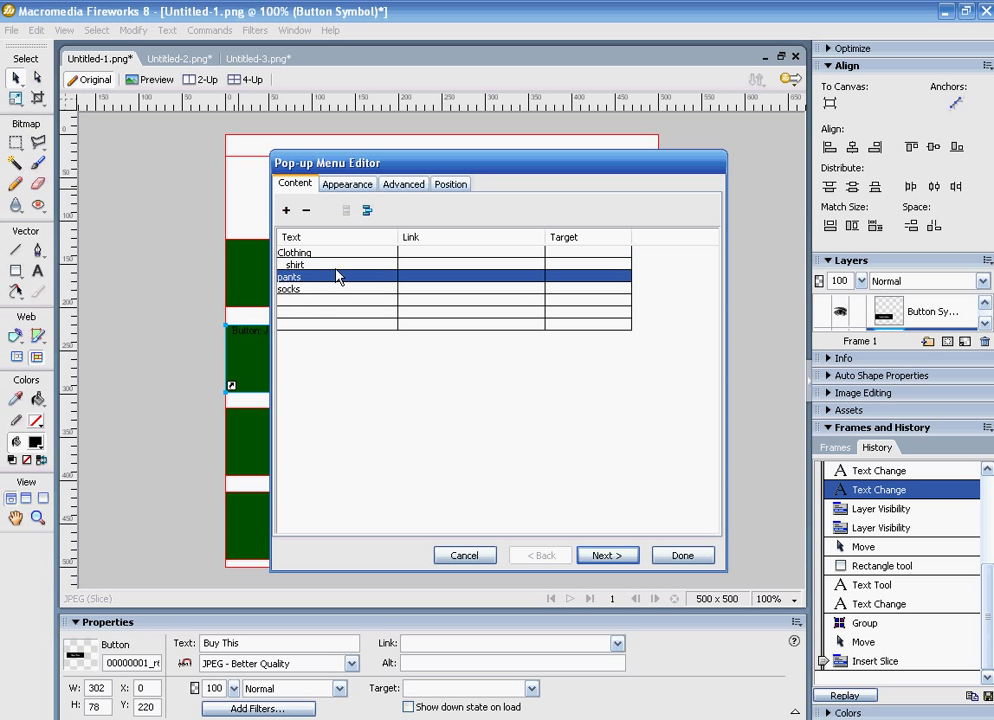
left_click(368, 212)
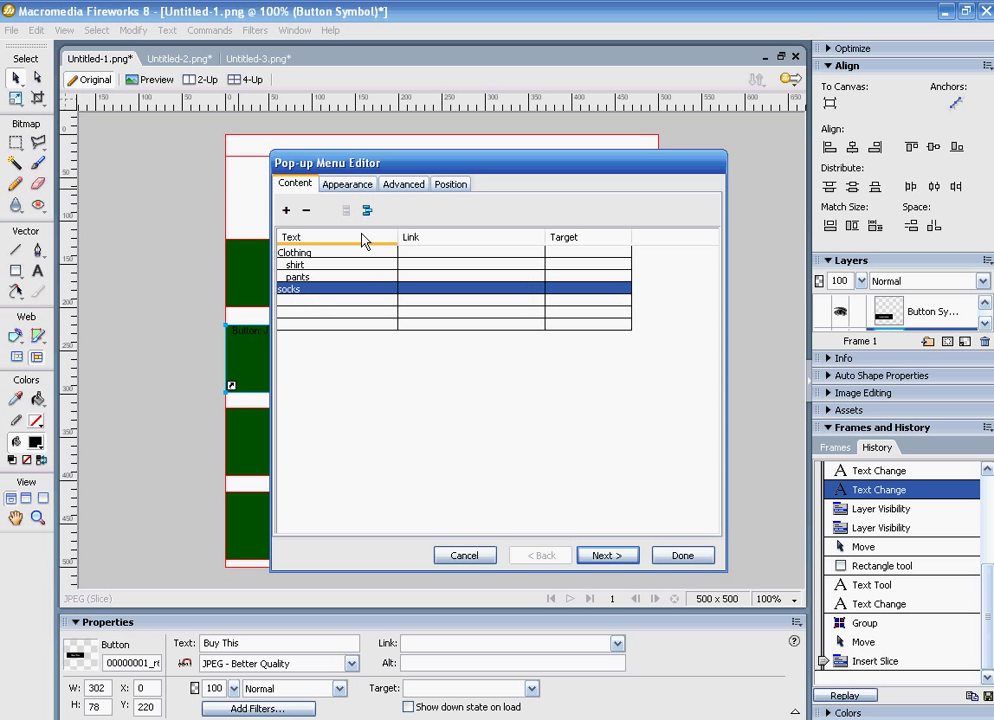
left_click(367, 211)
Add Shoes, boots, sandals and tennis as the next menu entries.
left_click(294, 301)
left_click(293, 302)
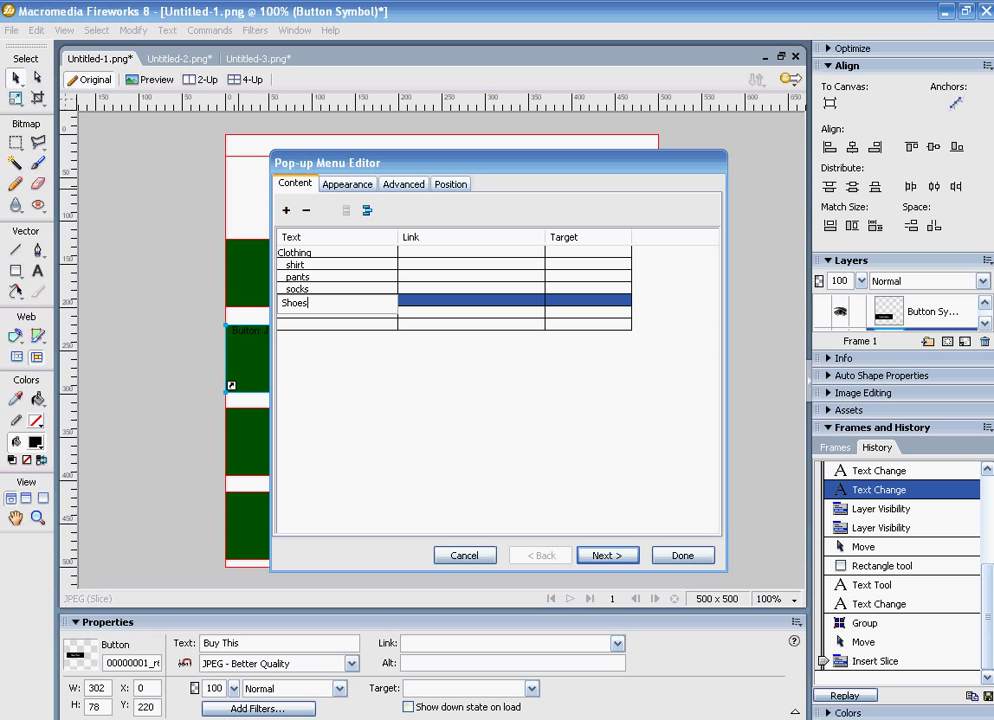
key("Return")
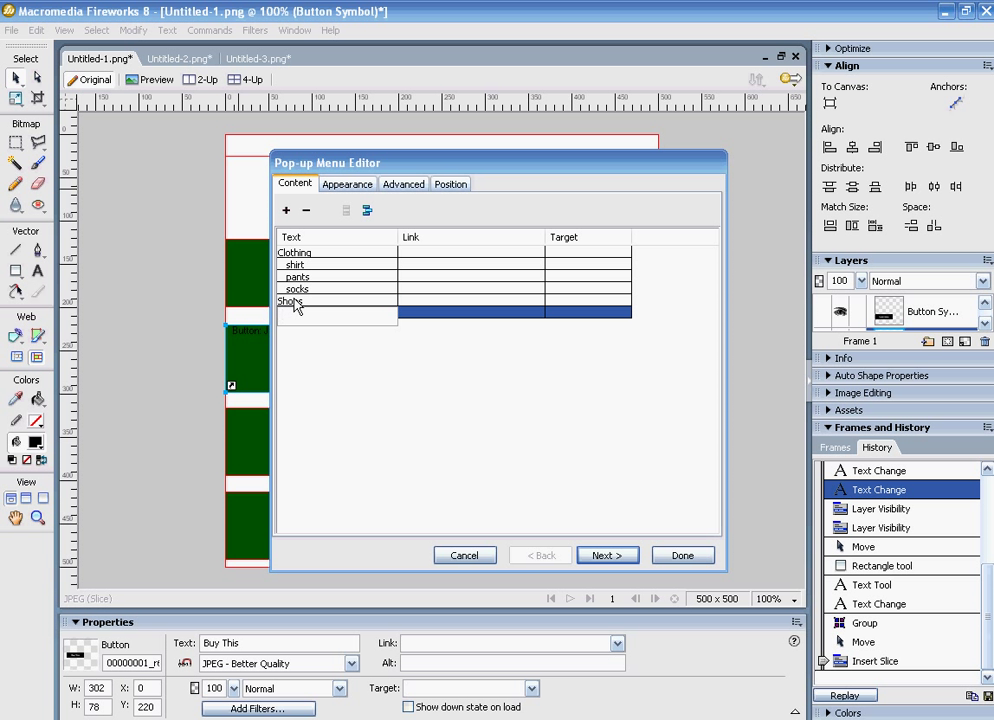
type("boots")
key("Return")
type("sand")
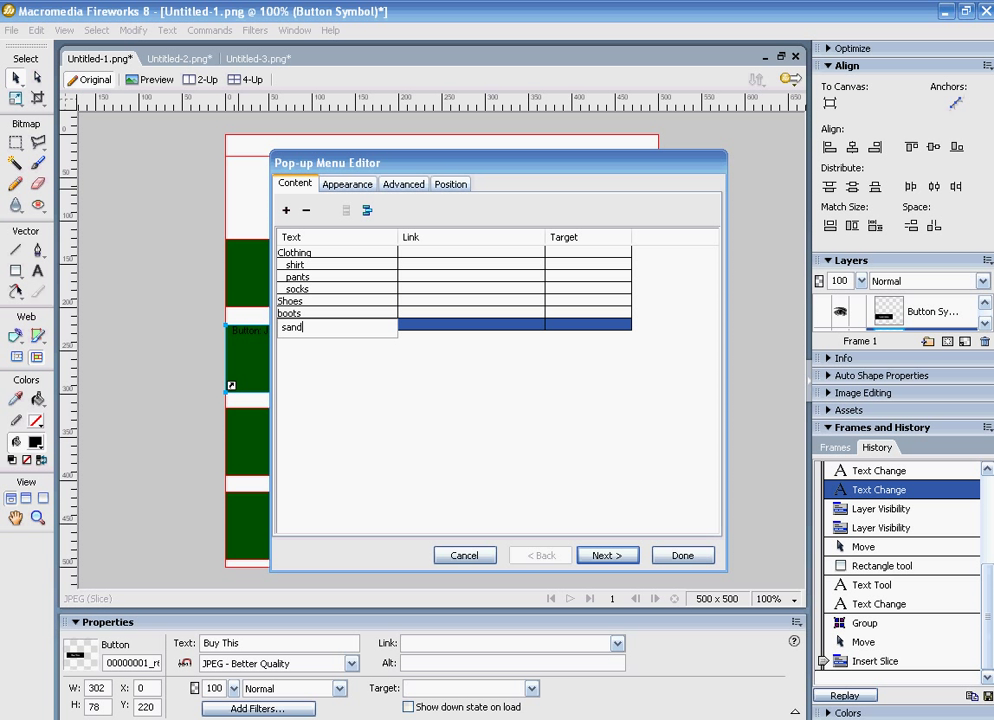
type("als")
key("Return")
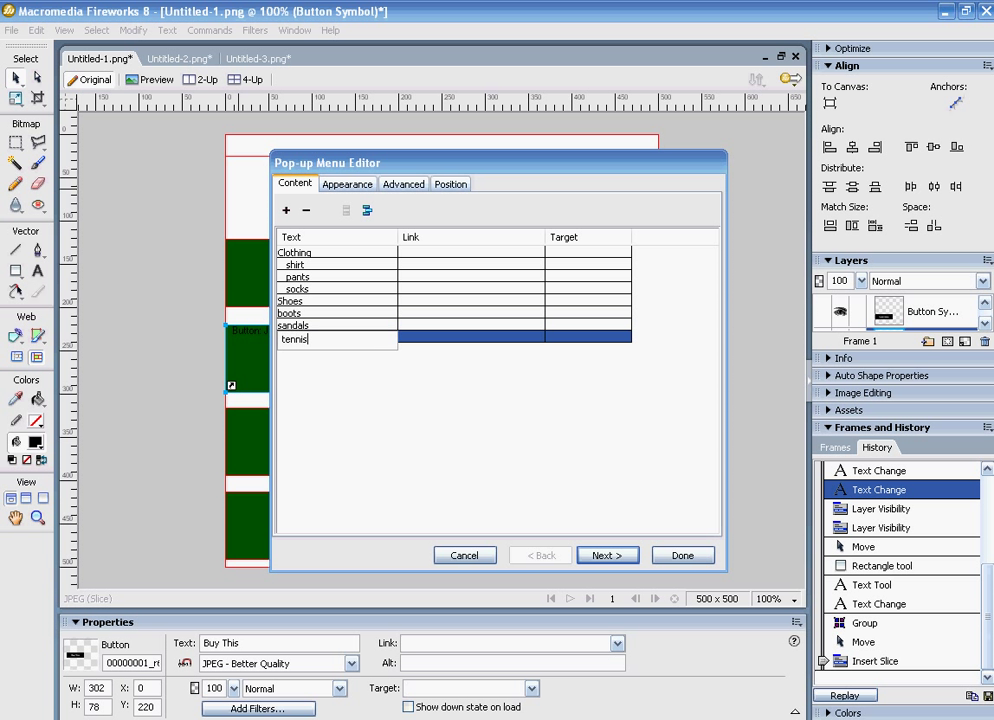
type("tennis")
Indent boots, sandals and tennis as subitems under Shoes.
left_click(345, 313)
left_click(368, 211)
left_click(322, 326)
left_click(368, 211)
left_click(324, 338)
left_click(368, 211)
left_click(365, 290)
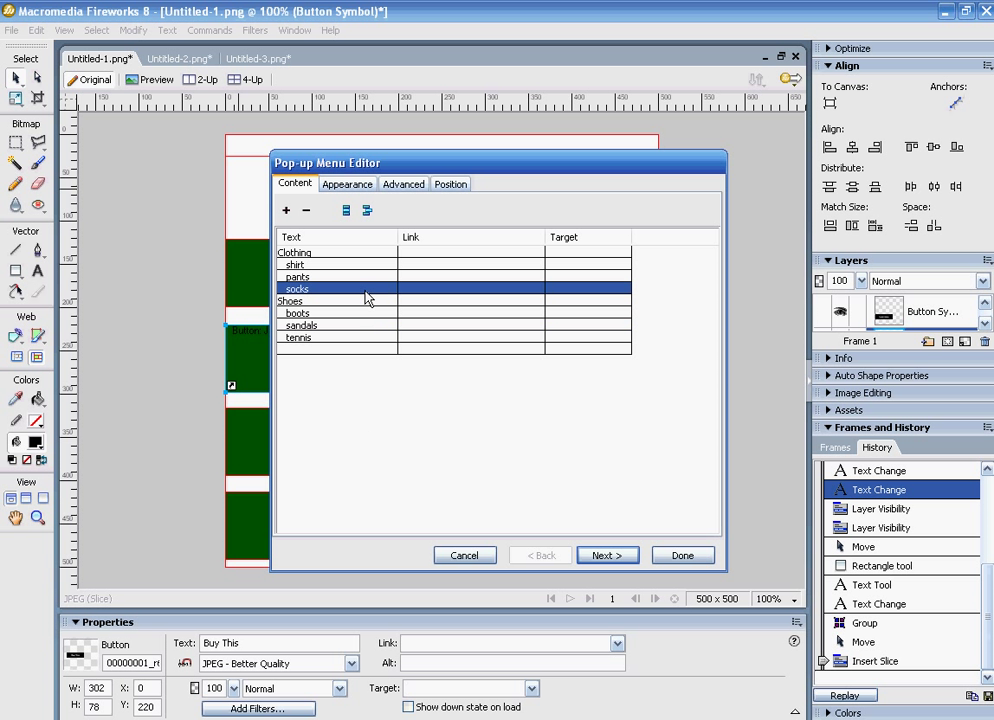
Advance past Appearance to the Advanced settings: cell padding 3, spacing 0, 1000 ms delay, 1-pixel borders.
left_click(617, 560)
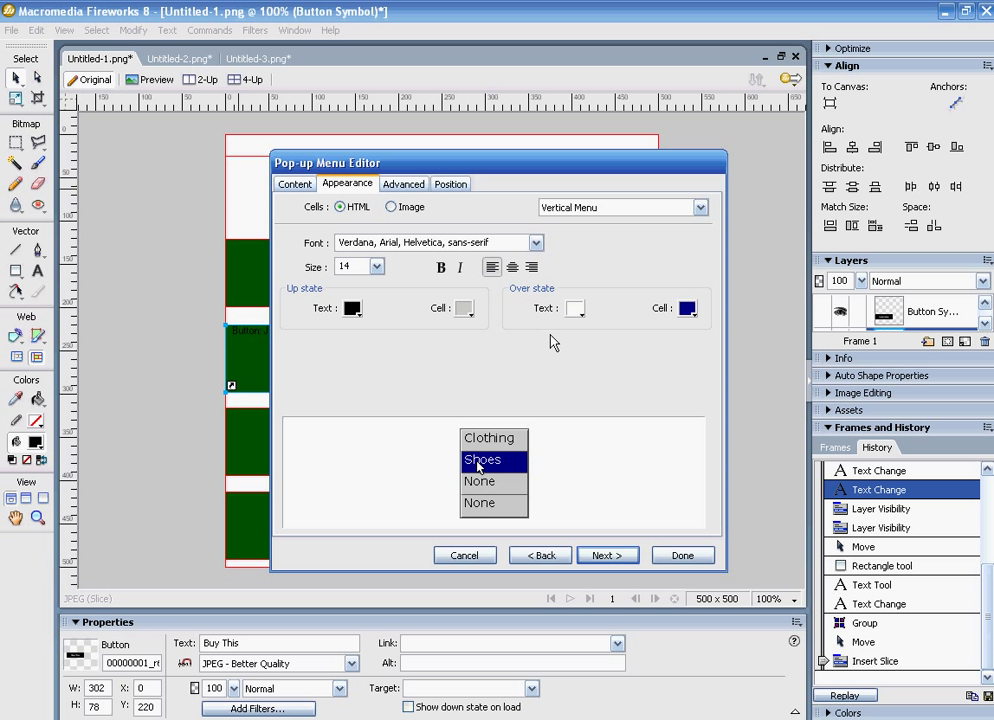
left_click(604, 557)
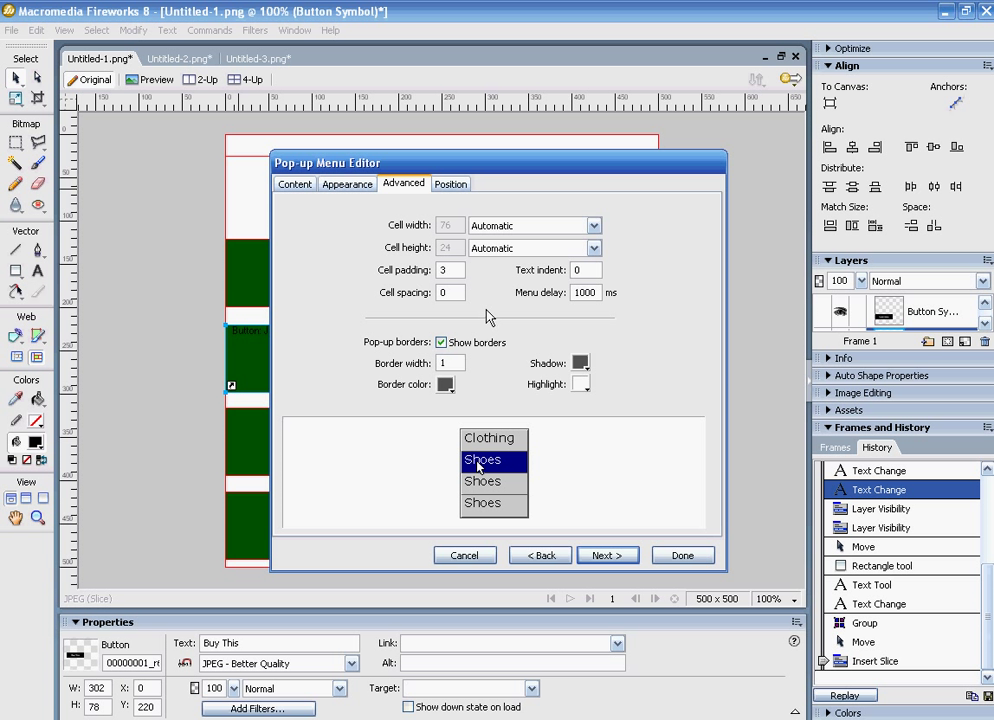
Place the pop-up menu to the right of Buy This, adjust submenu position, and apply it.
left_click(620, 560)
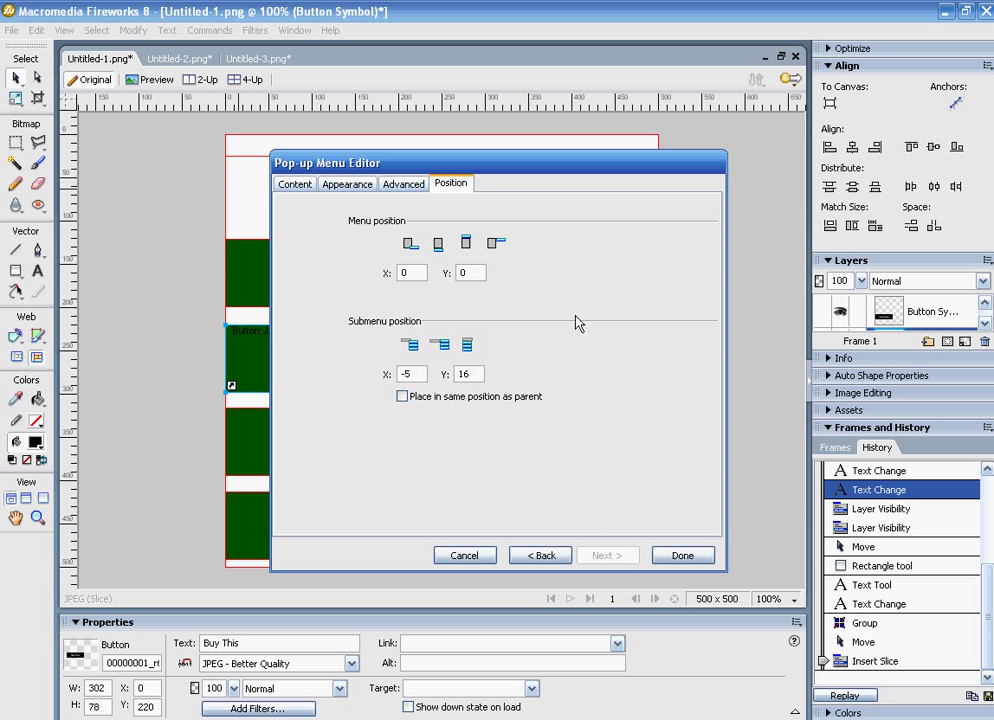
left_click(496, 245)
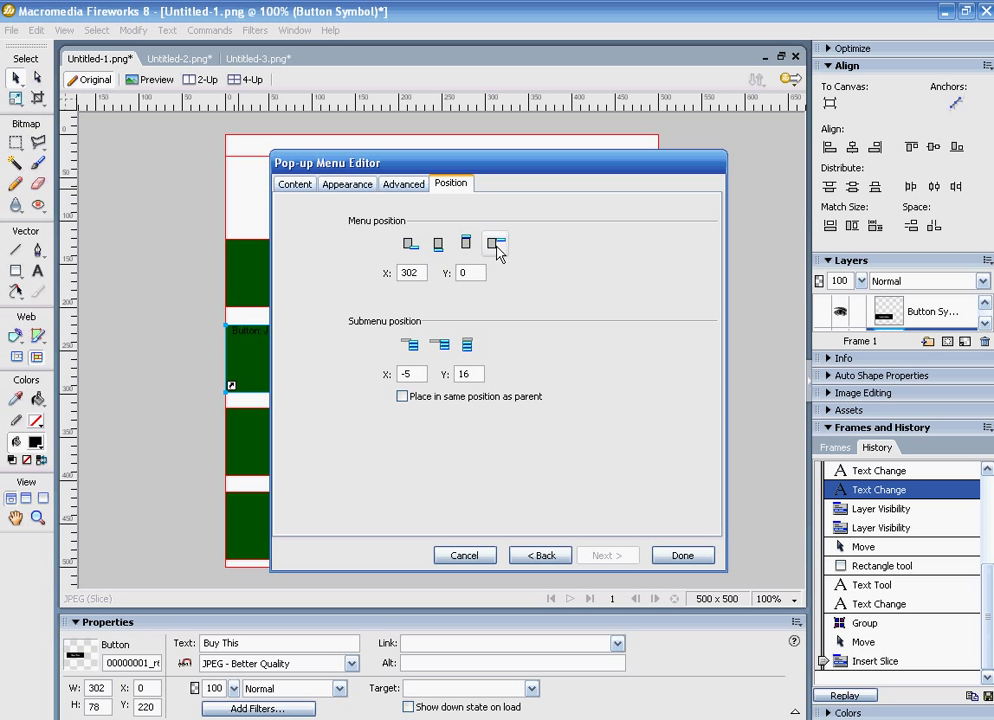
left_click(443, 349)
left_click(684, 556)
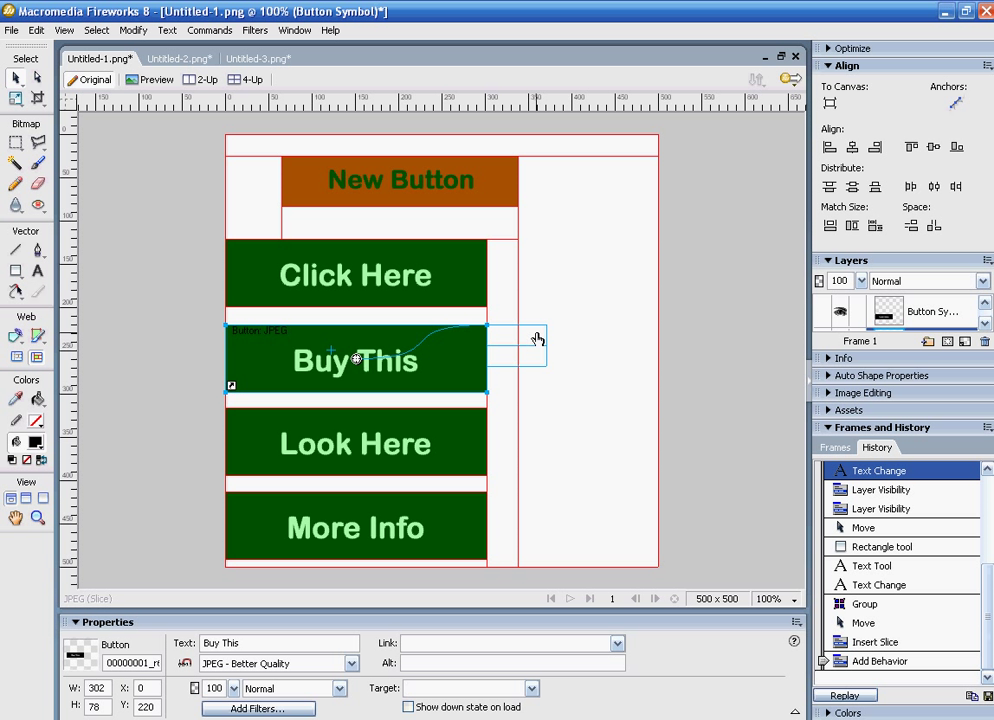
Exit the button symbol and test a button's rollover colours in Preview view.
left_click(12, 30)
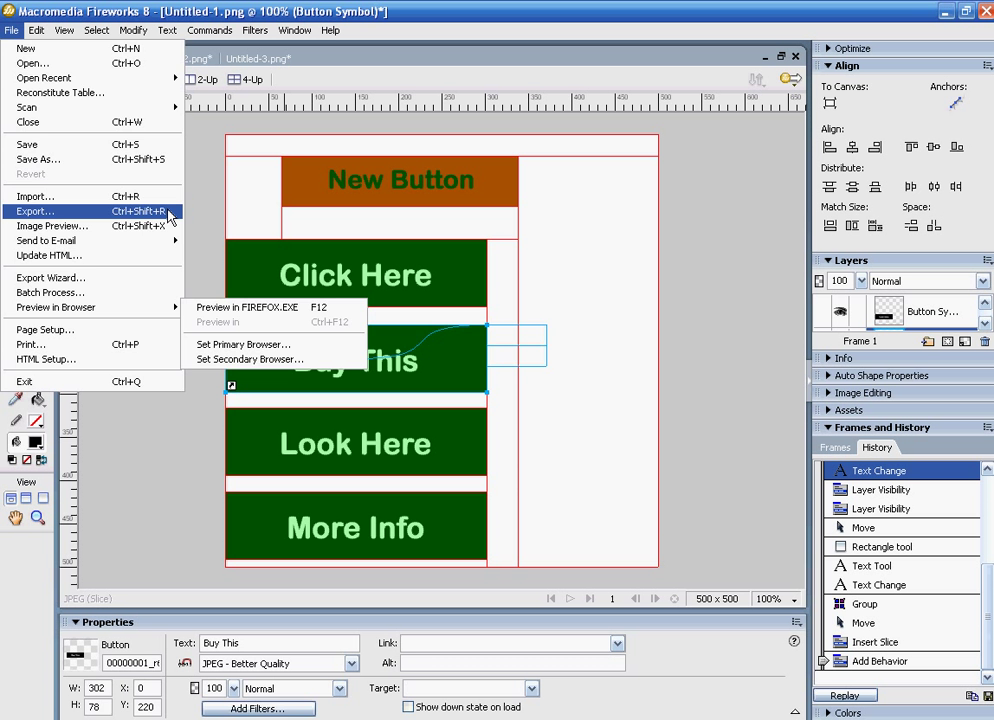
left_click(204, 193)
double_click(204, 193)
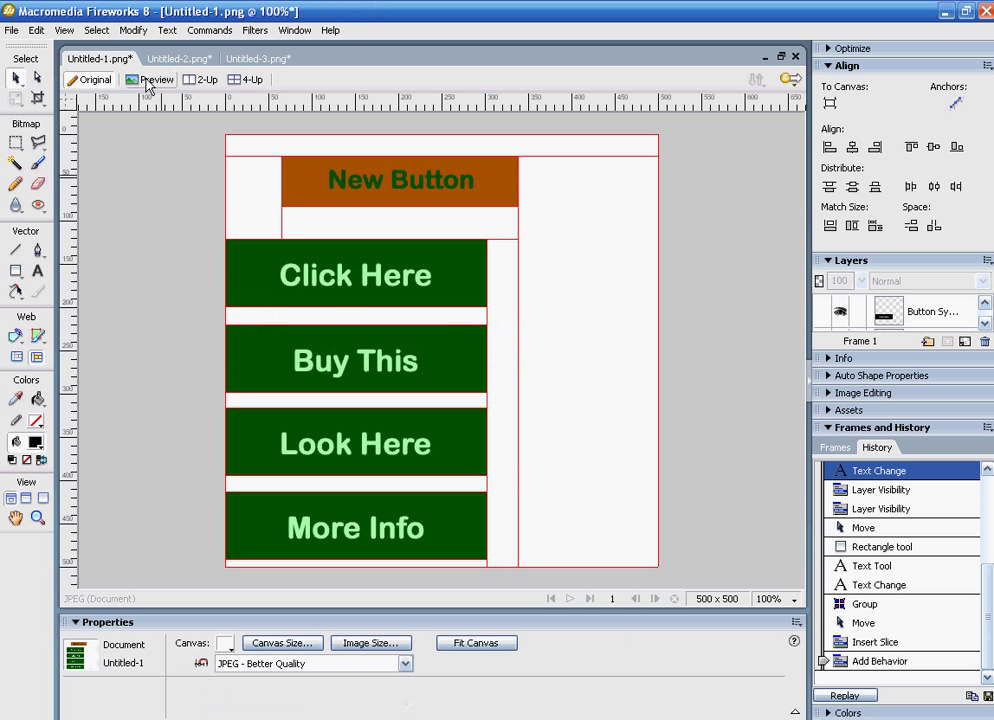
left_click(150, 80)
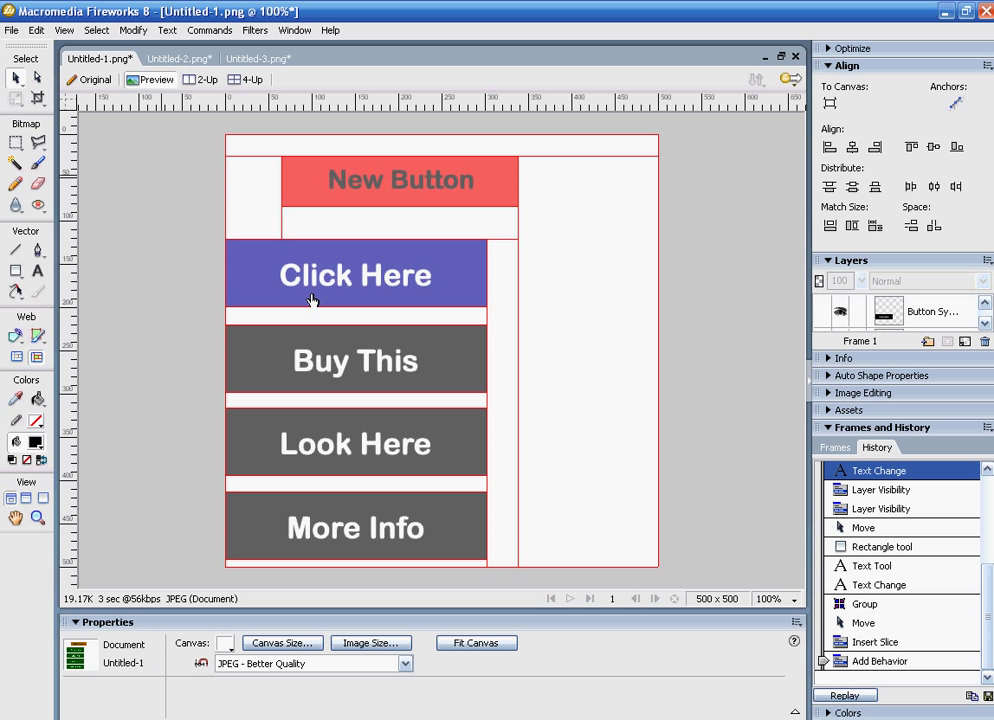
left_click(458, 358)
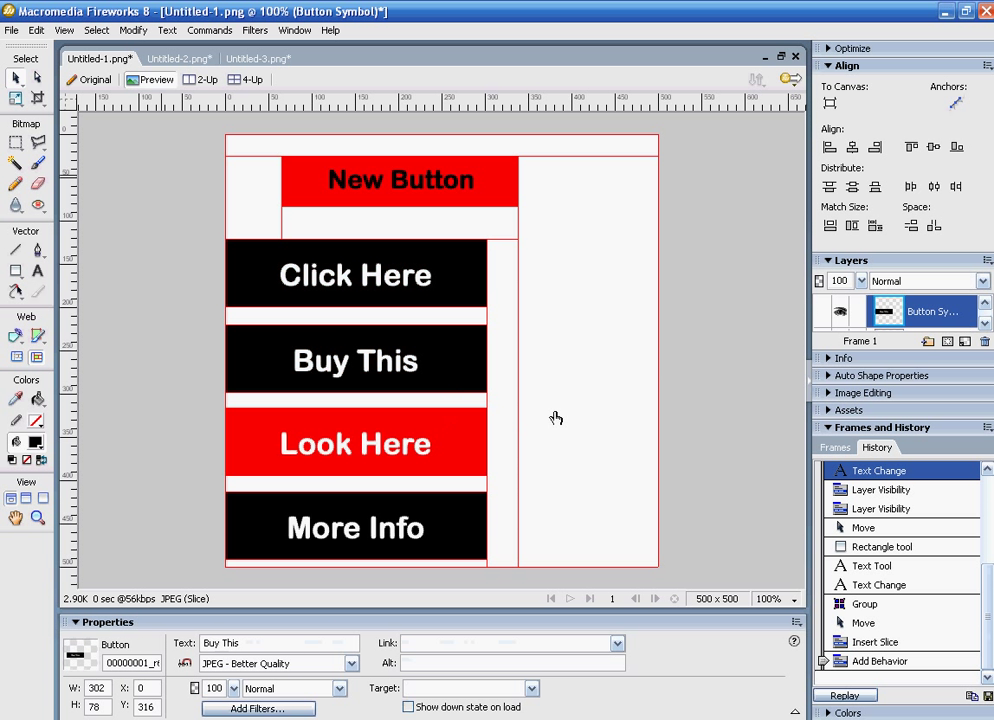
Return to Original view and preview the navigation bar in Firefox.
left_click(96, 80)
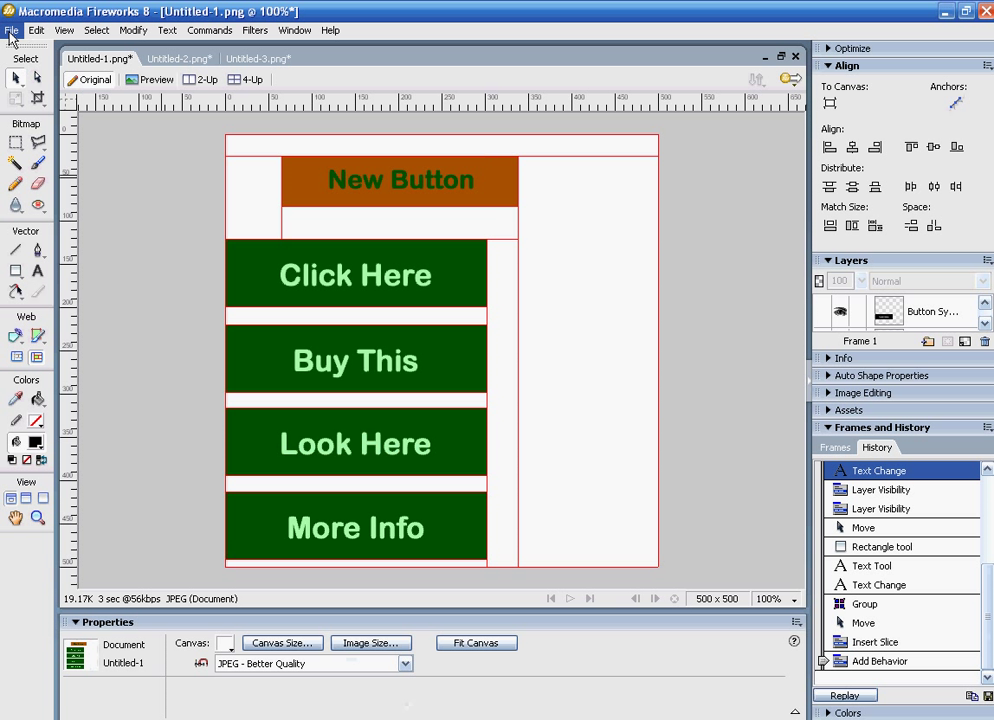
left_click(11, 30)
left_click(200, 312)
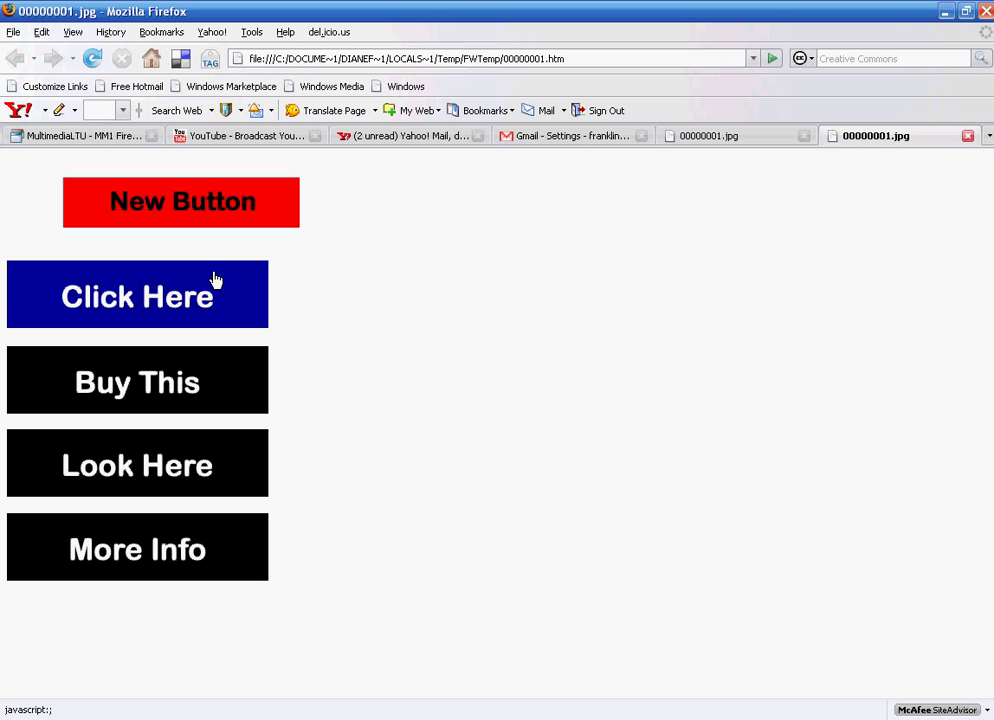
Try the Buy This pop-up's Clothing and Shoes submenus in Firefox, then close the preview and return to Fireworks.
mouse_move(210, 377)
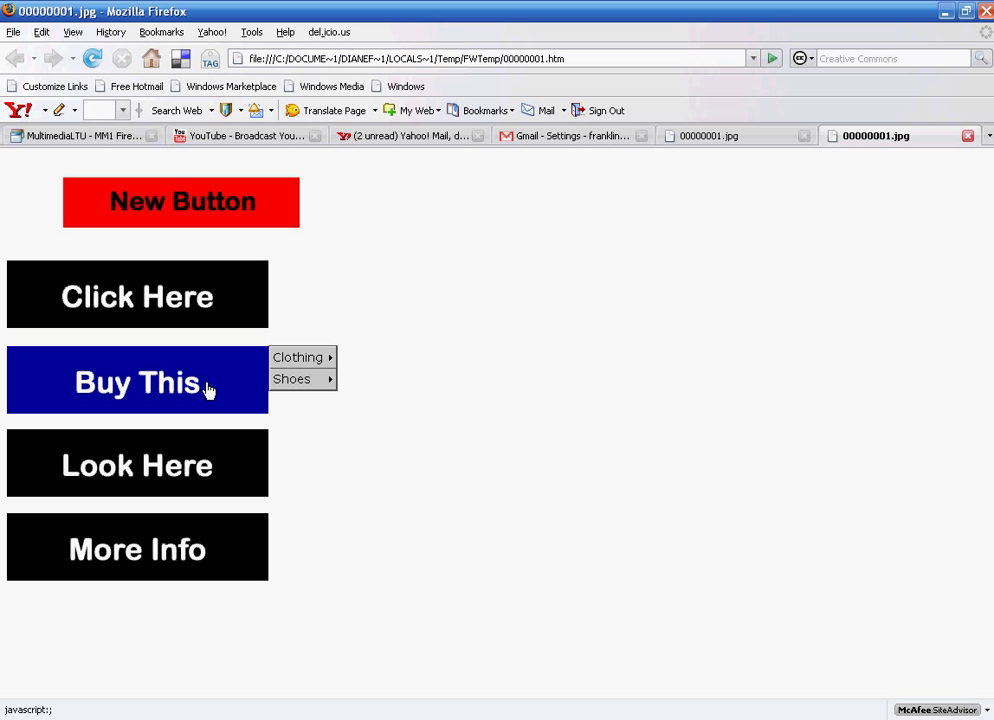
mouse_move(298, 365)
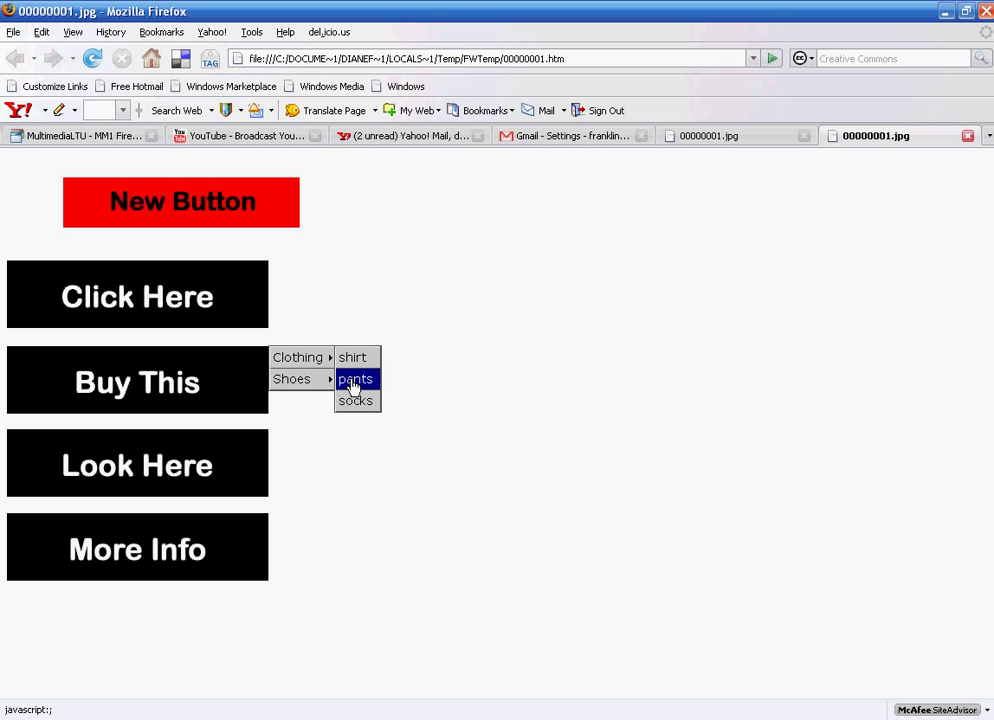
mouse_move(294, 388)
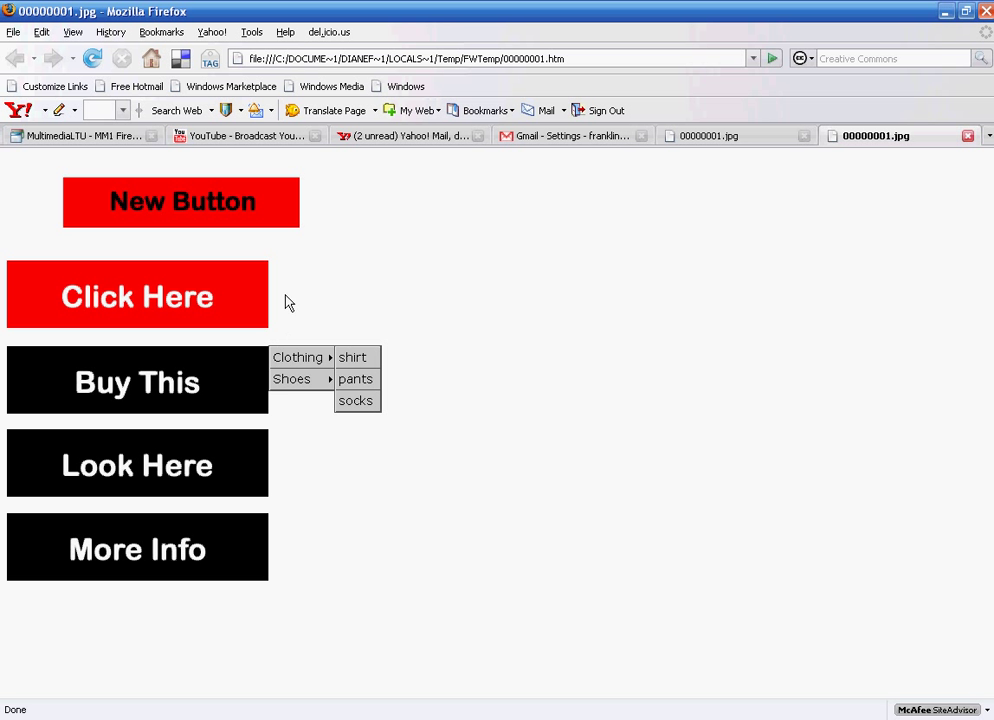
left_click(967, 135)
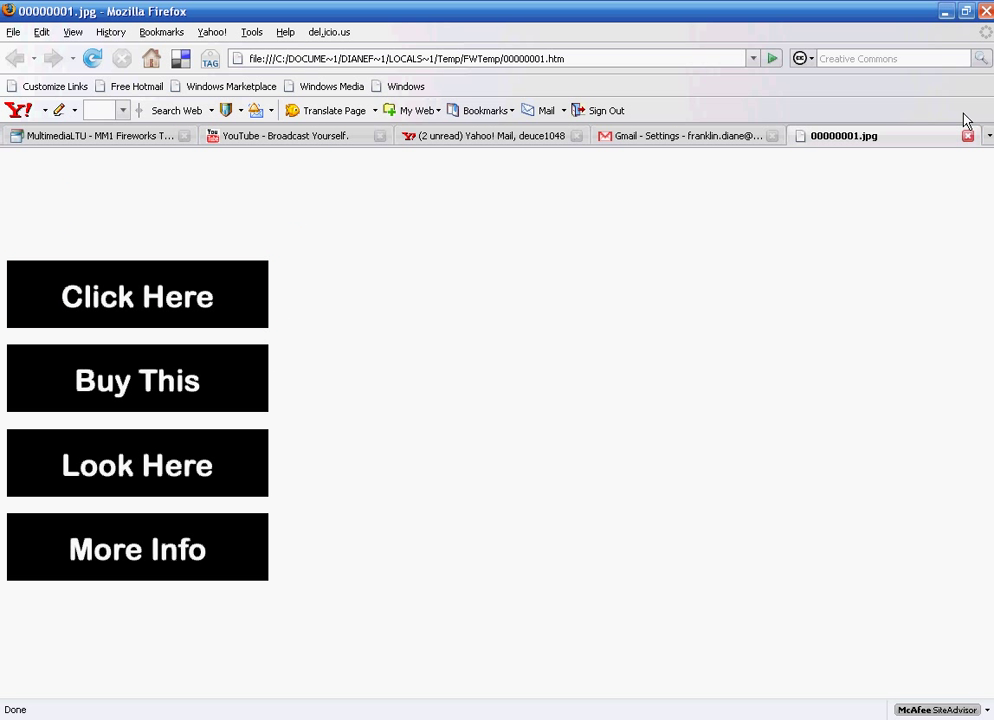
left_click(955, 12)
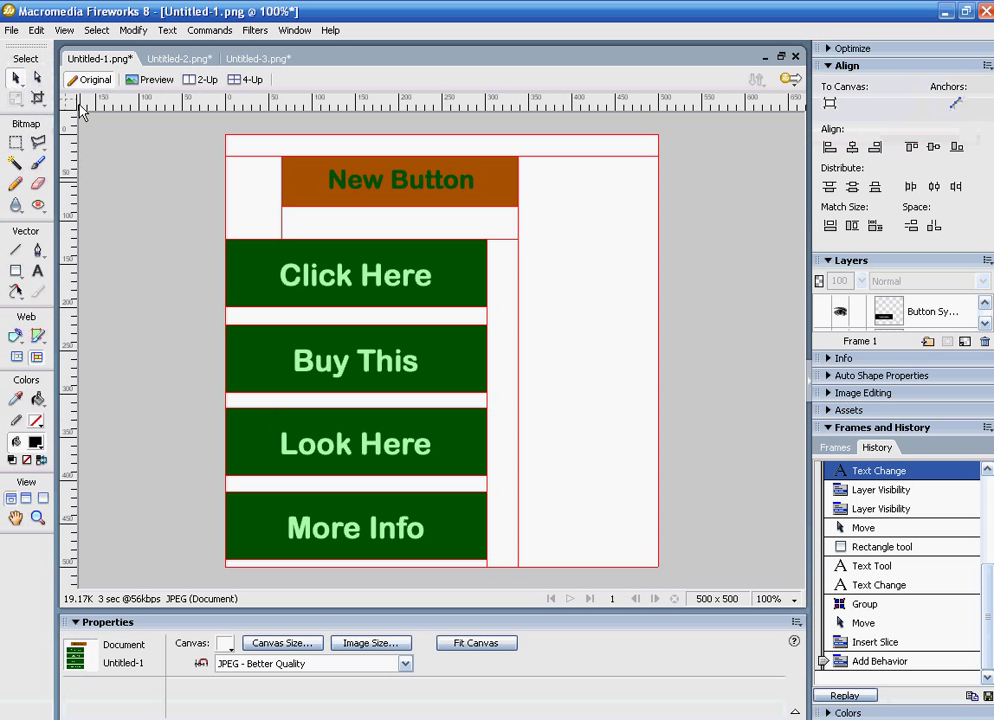
Reopen the Buy This button's Pop-up Menu Editor and select the shirt entry's link cell.
left_click(428, 364)
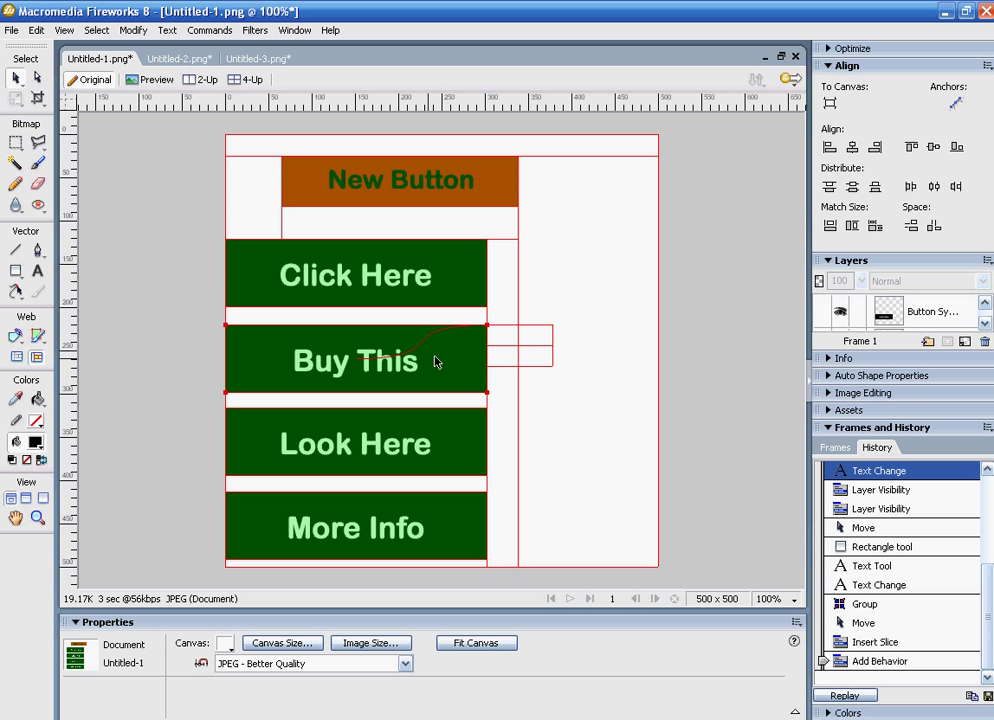
left_click(501, 341)
double_click(497, 349)
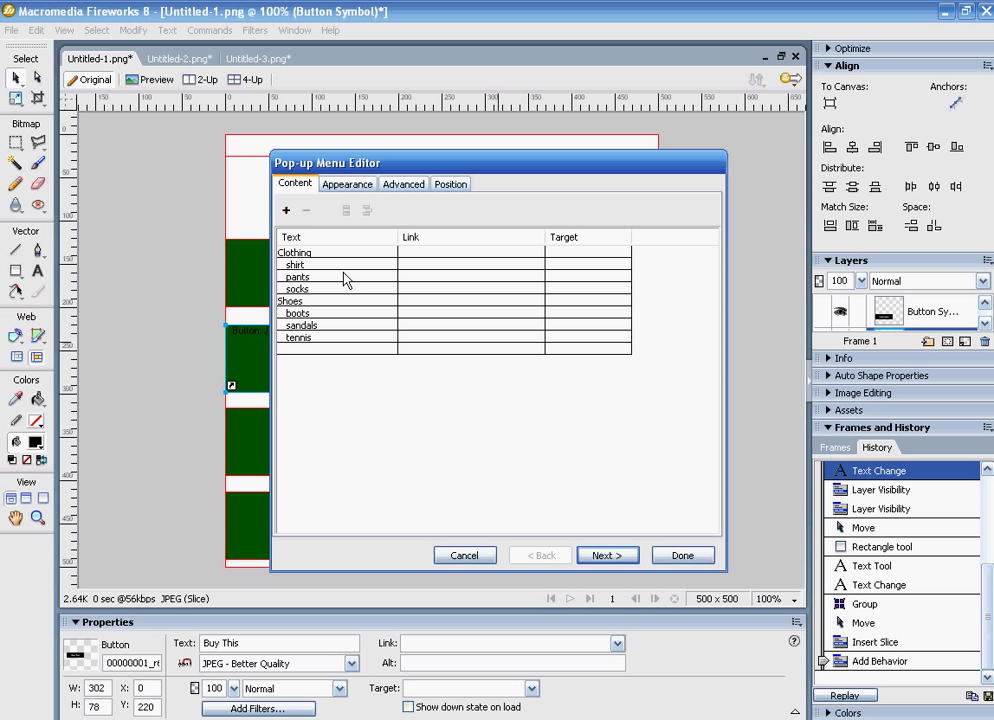
left_click(411, 268)
Link the shirt item to shirt.htm and the pants item to buypants.htm.
left_click(411, 268)
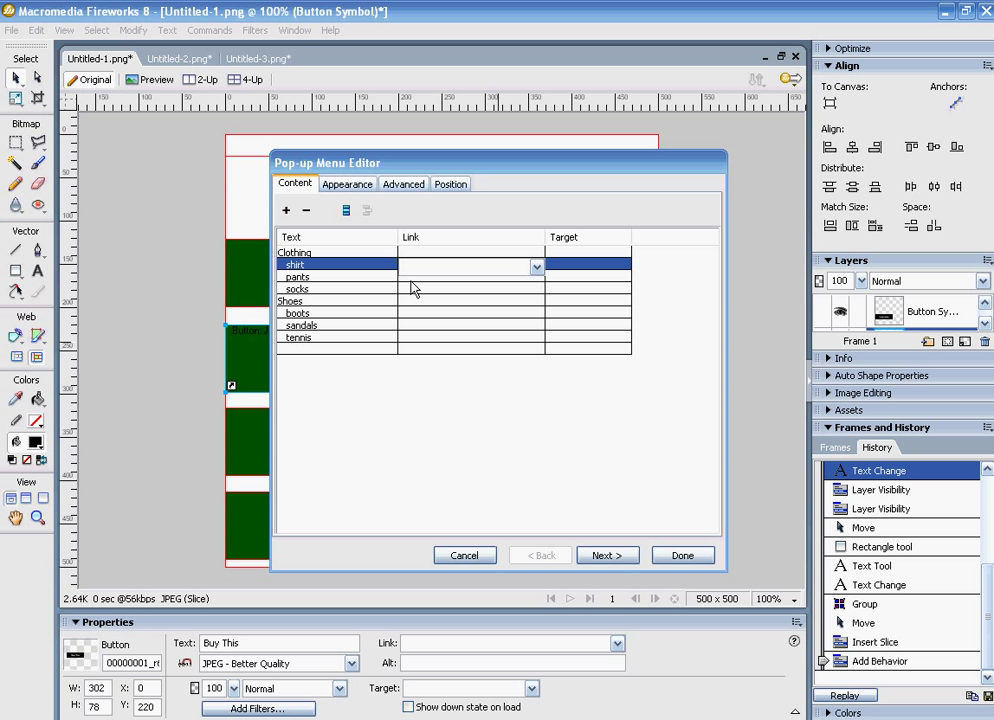
type("shirt.htm")
left_click(412, 277)
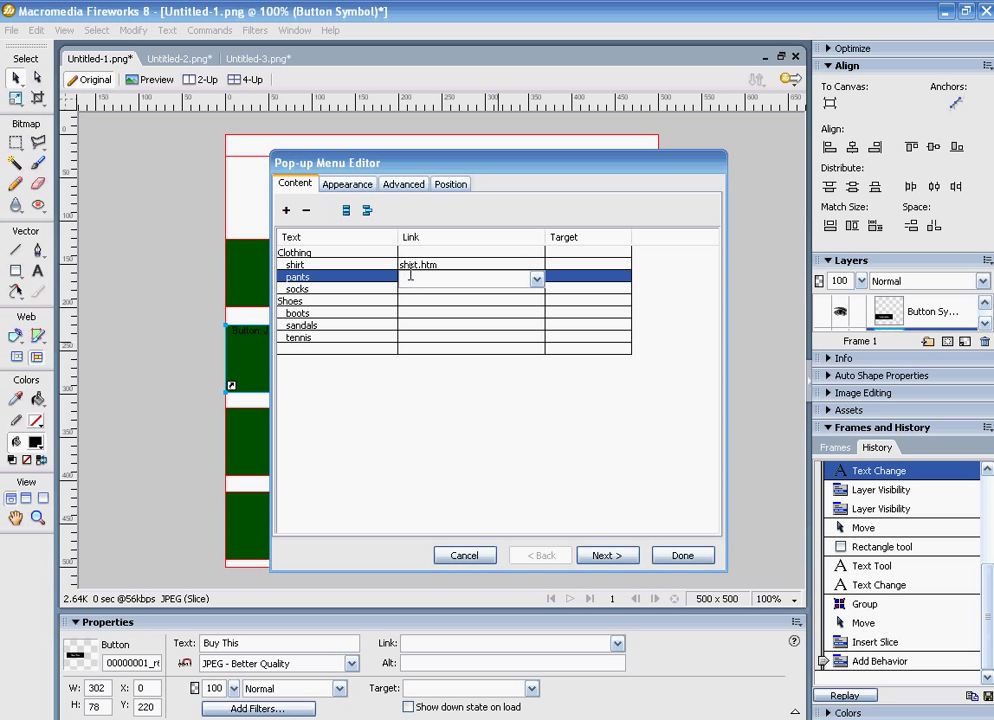
type("buypants.")
type("hrm")
key("BackSpace")
key("BackSpace")
type("tm")
left_click(440, 289)
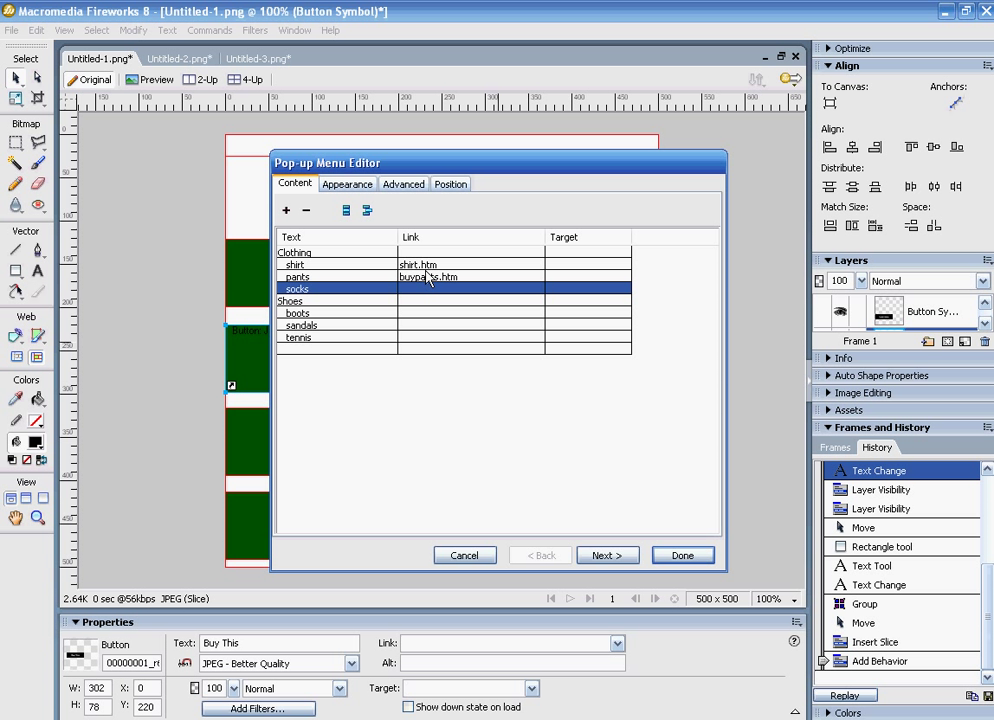
Check the menu entries, step through the Appearance, Advanced and Position tabs, and finish the pop-up menu.
left_click(421, 291)
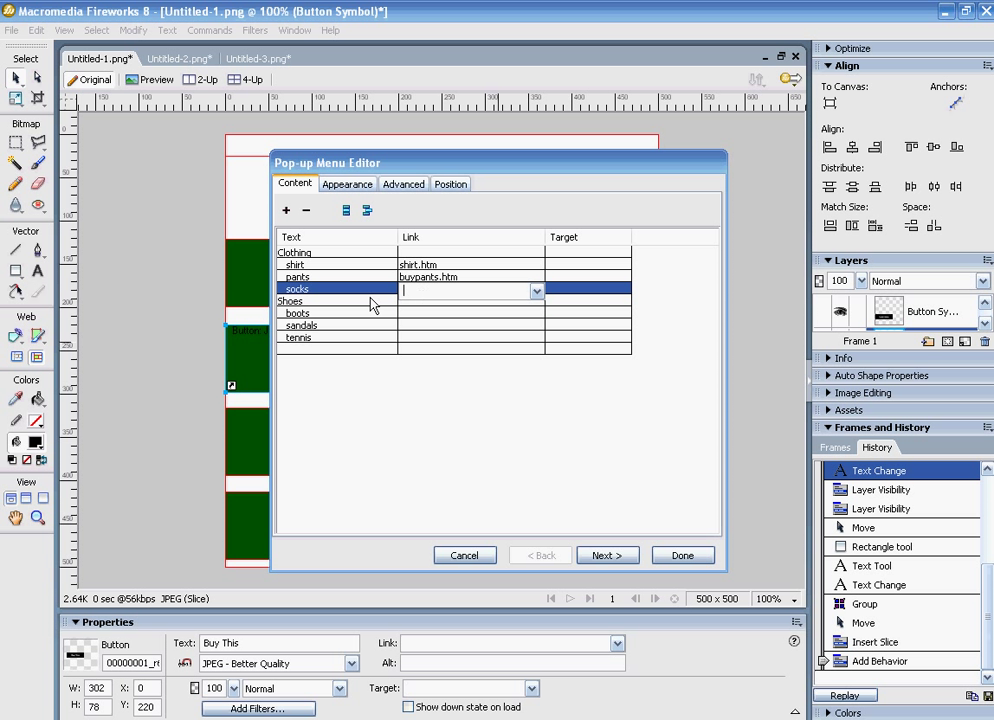
left_click(405, 303)
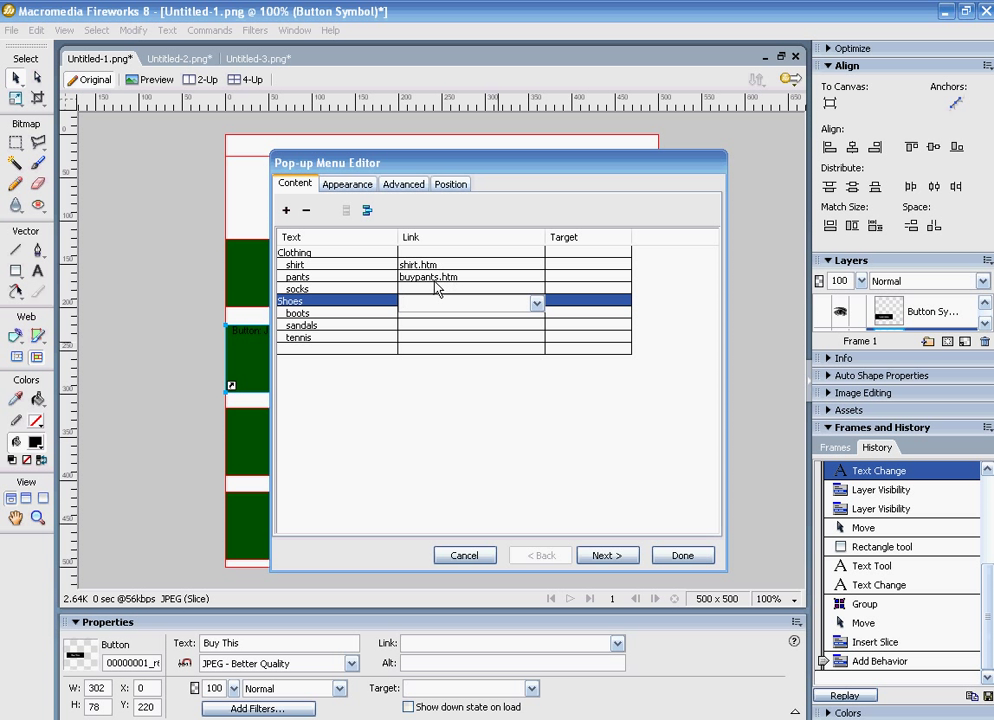
left_click(376, 267)
left_click(374, 277)
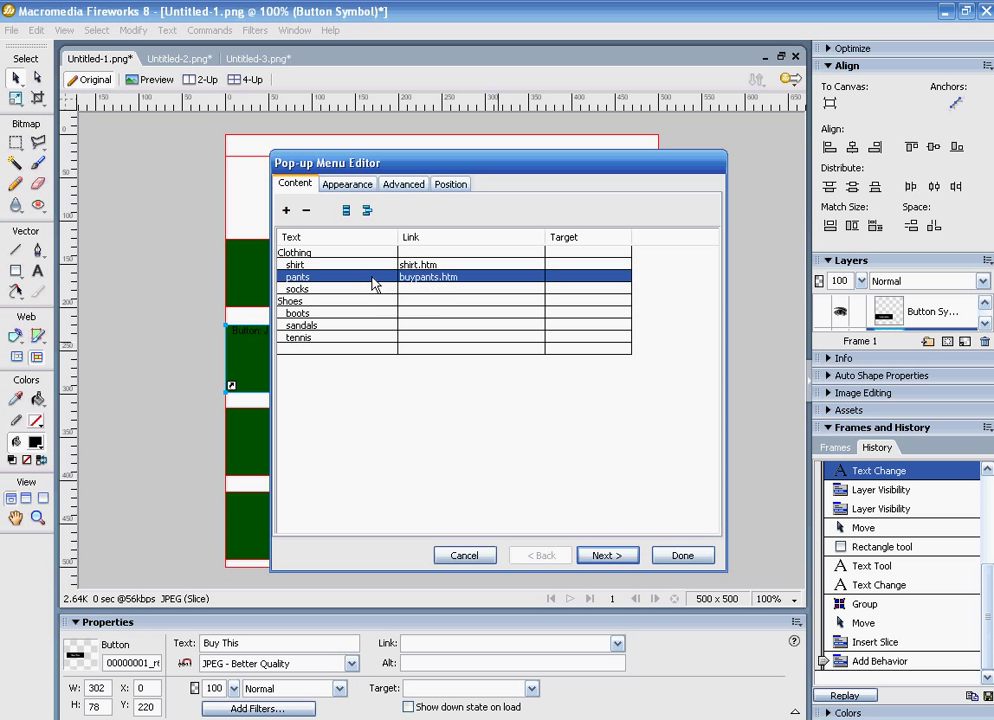
left_click(605, 556)
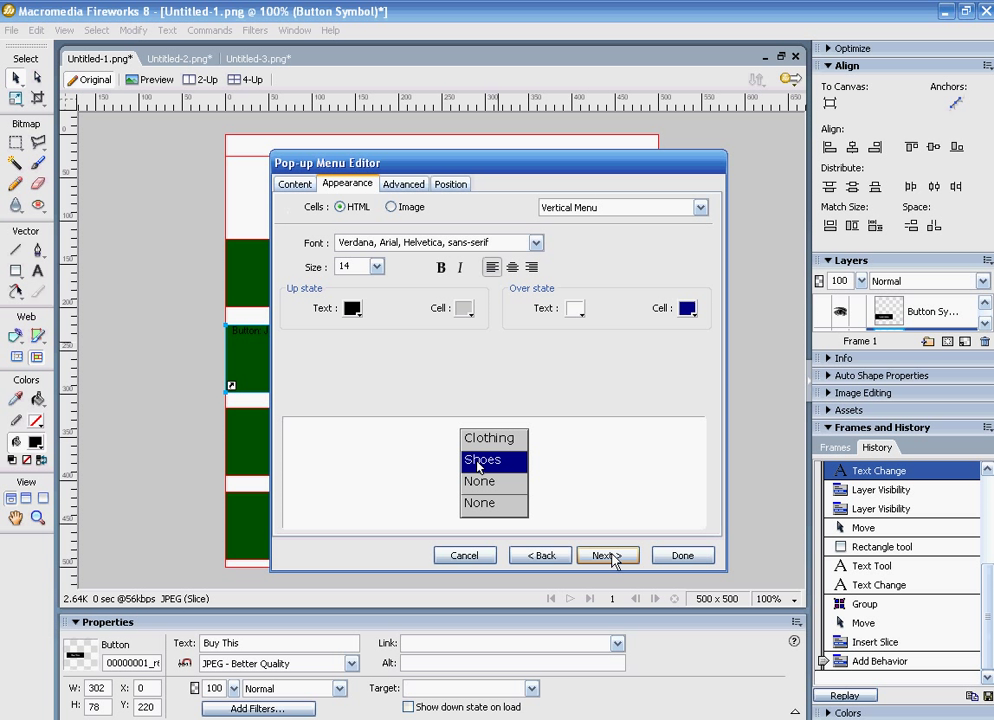
left_click(608, 556)
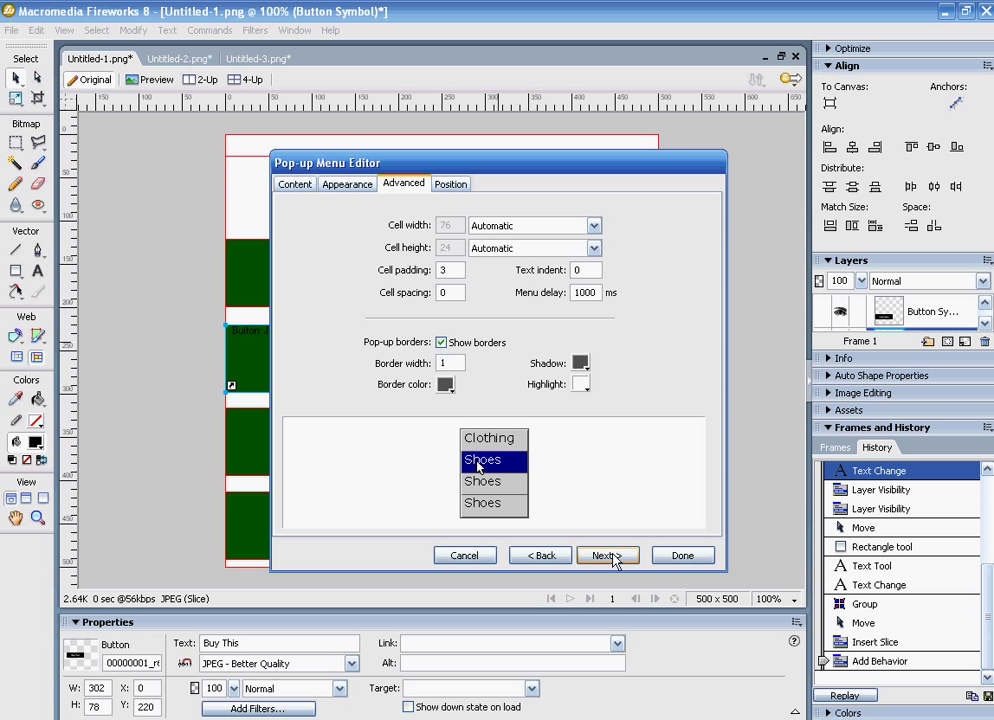
left_click(610, 556)
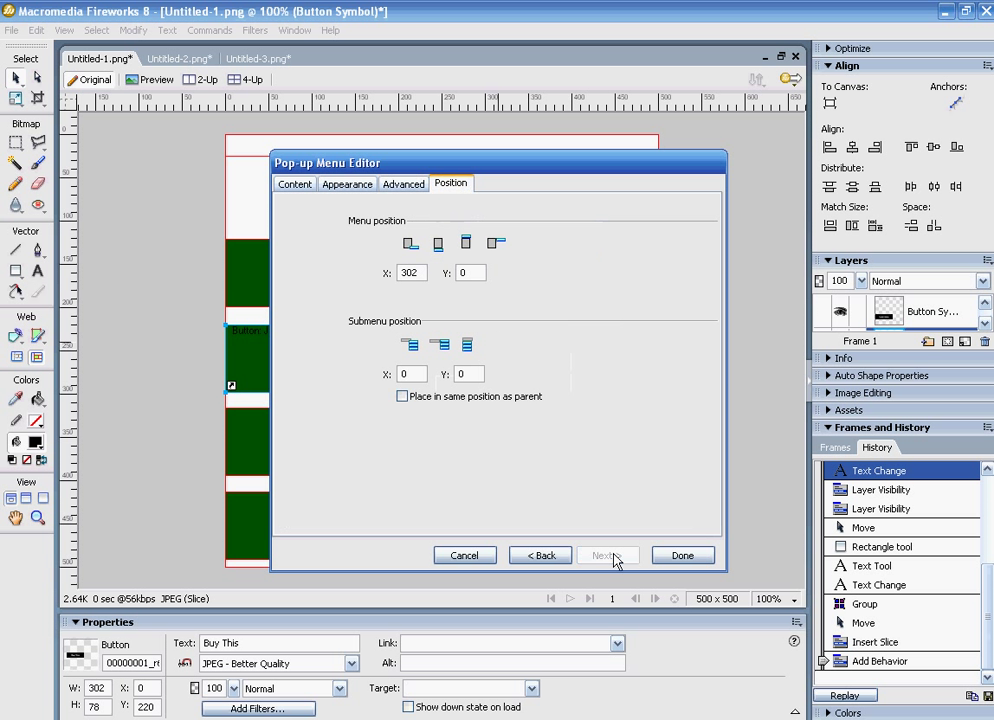
left_click(701, 557)
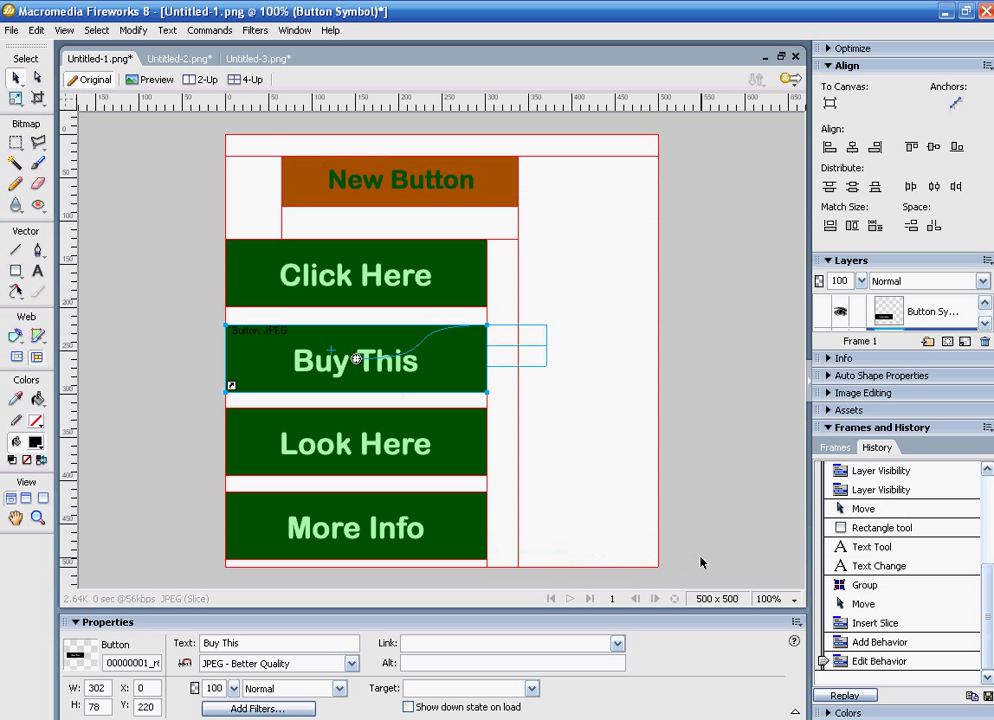